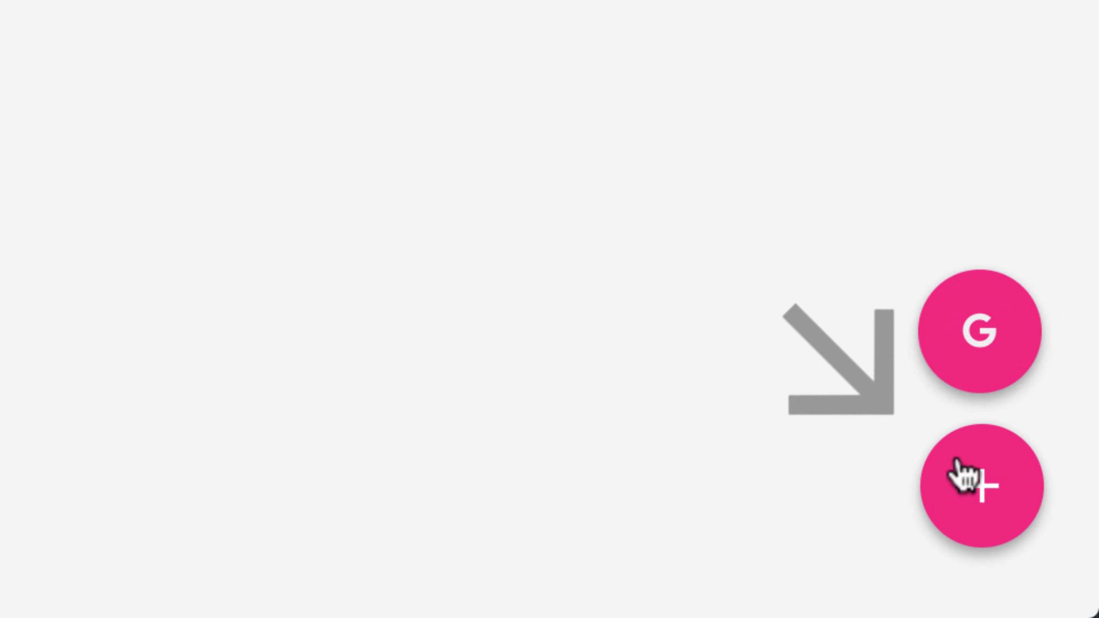
- Connect a Google mail account to Mailshake and allow it to read and send email
{"action": "left_click", "coordinate": [954, 347]}
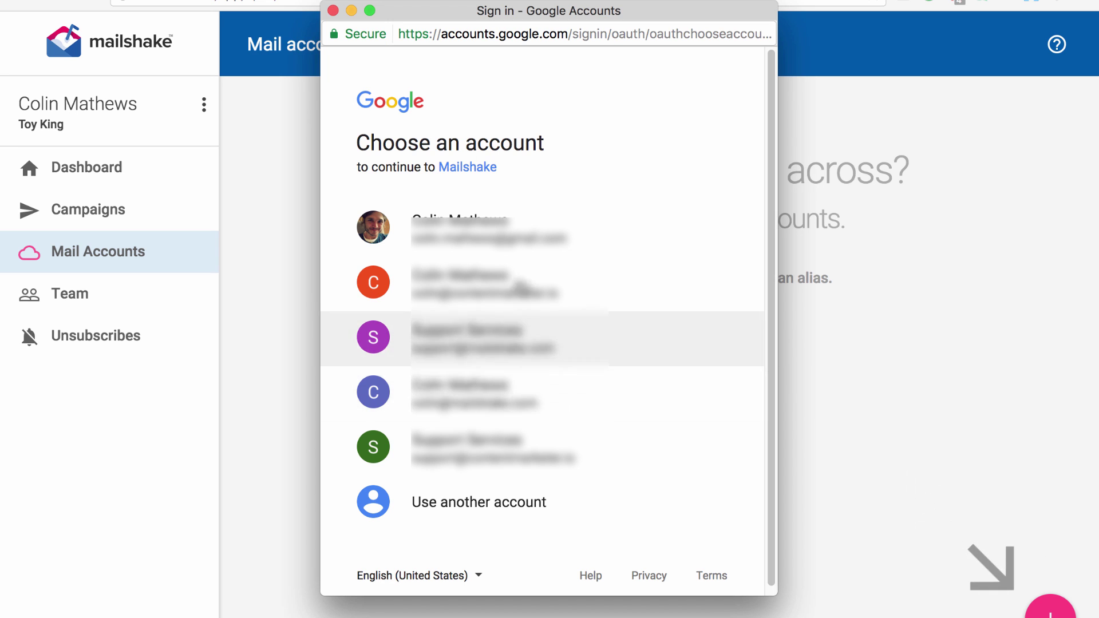
{"action": "left_click", "coordinate": [517, 231]}
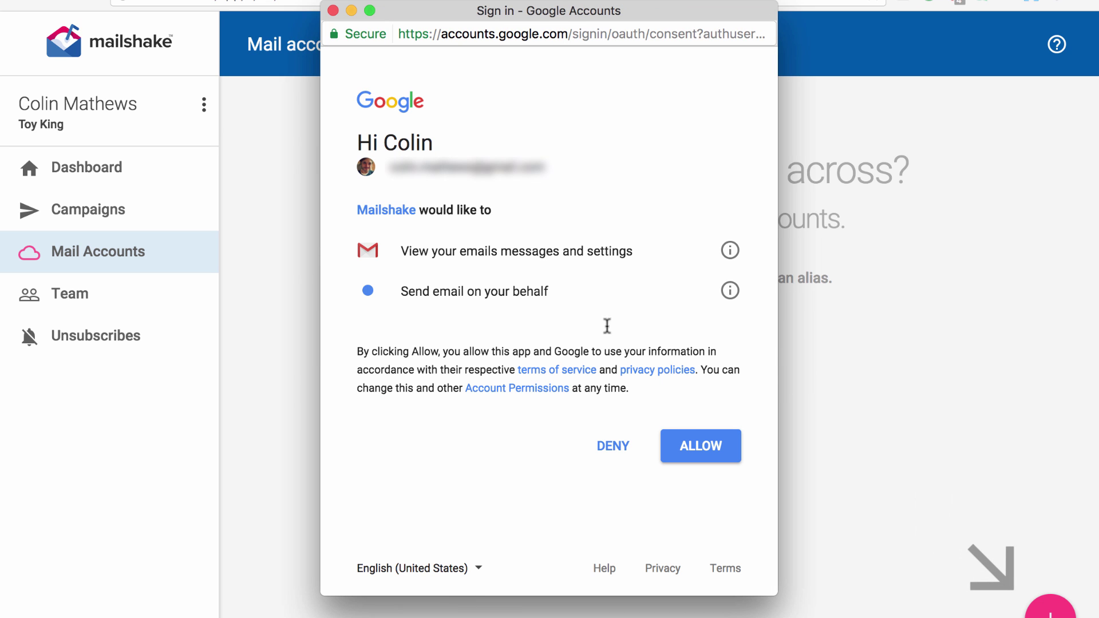
{"action": "left_click", "coordinate": [682, 448]}
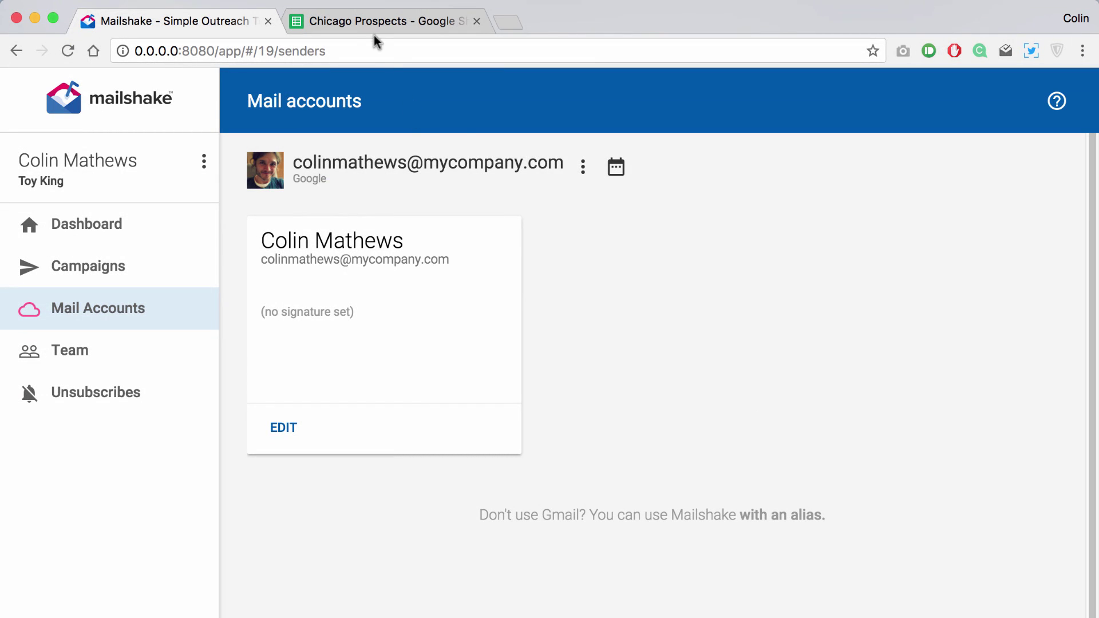
- Download the Chicago Prospects sheet as a comma-separated values (.csv) file
{"action": "left_click", "coordinate": [369, 22]}
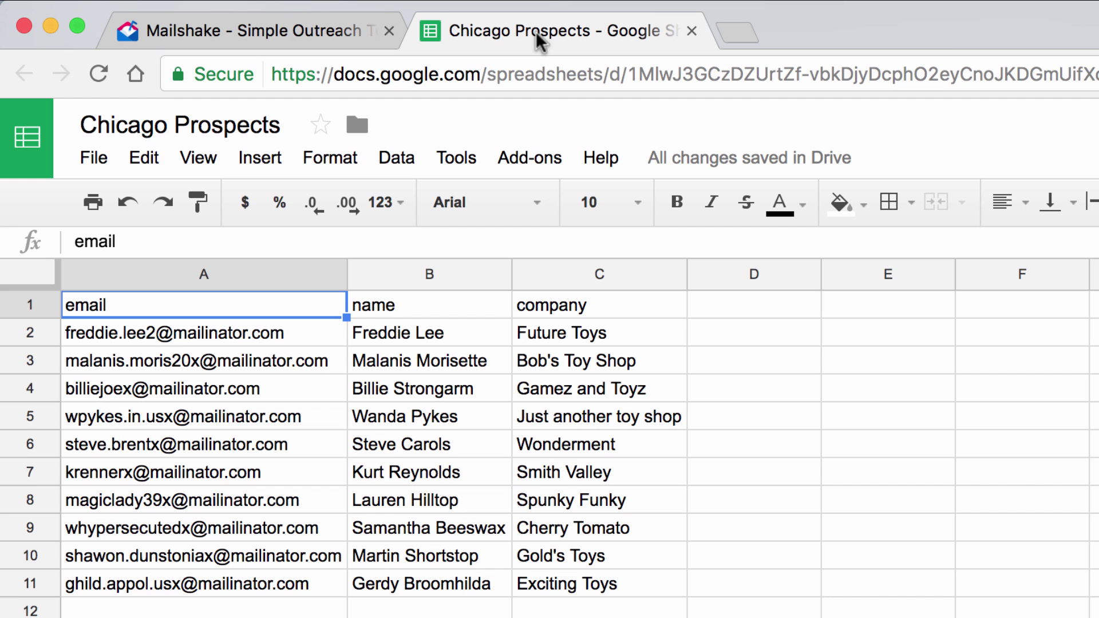
{"action": "left_click", "coordinate": [94, 158]}
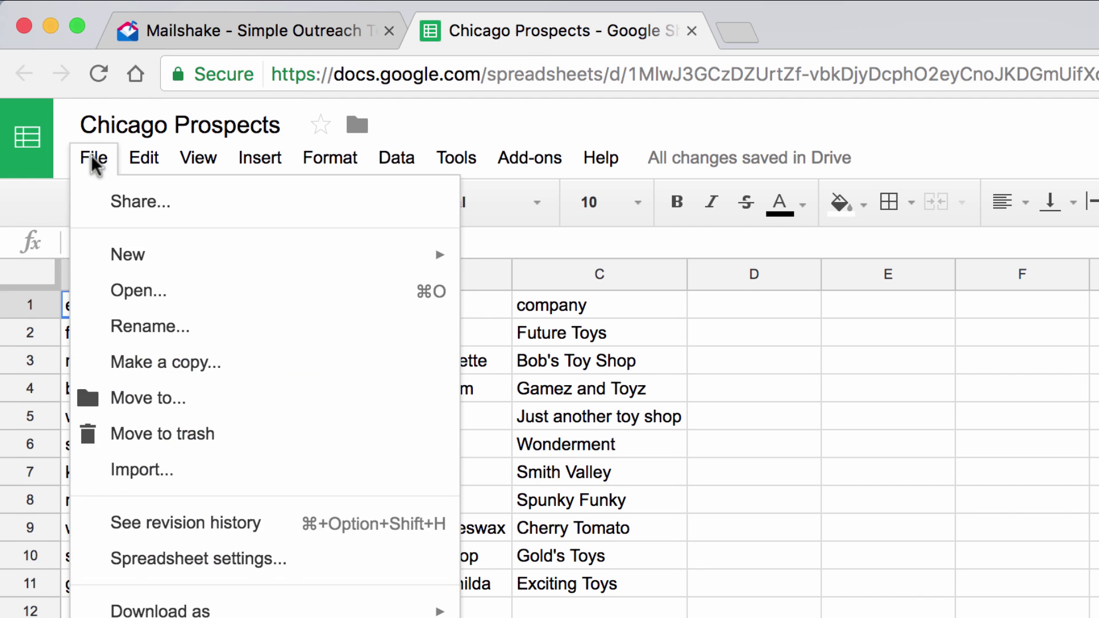
{"action": "mouse_move", "coordinate": [139, 445]}
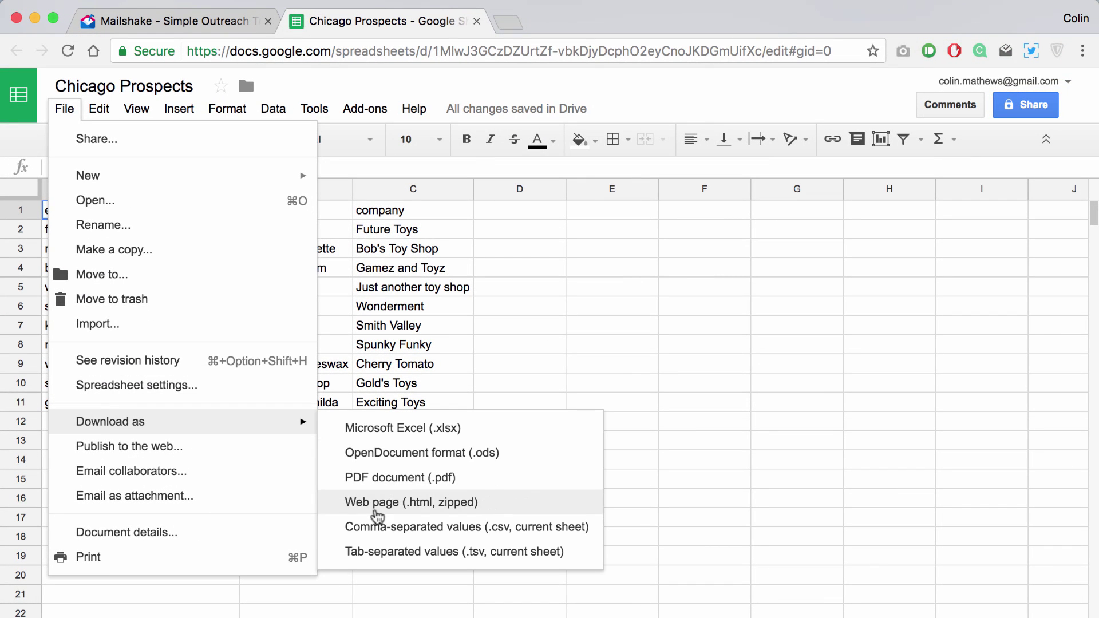
{"action": "left_click", "coordinate": [366, 527]}
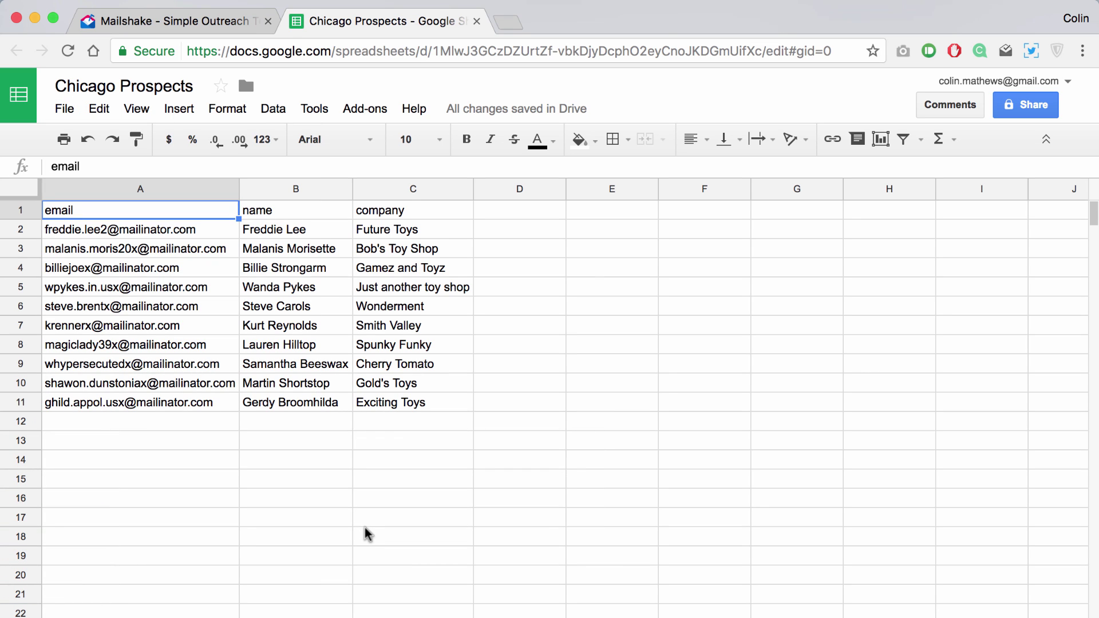
- Back in Mailshake, import the Chicago Prospects CSV as recipients, accepting the email and name mapping
{"action": "left_click", "coordinate": [184, 24]}
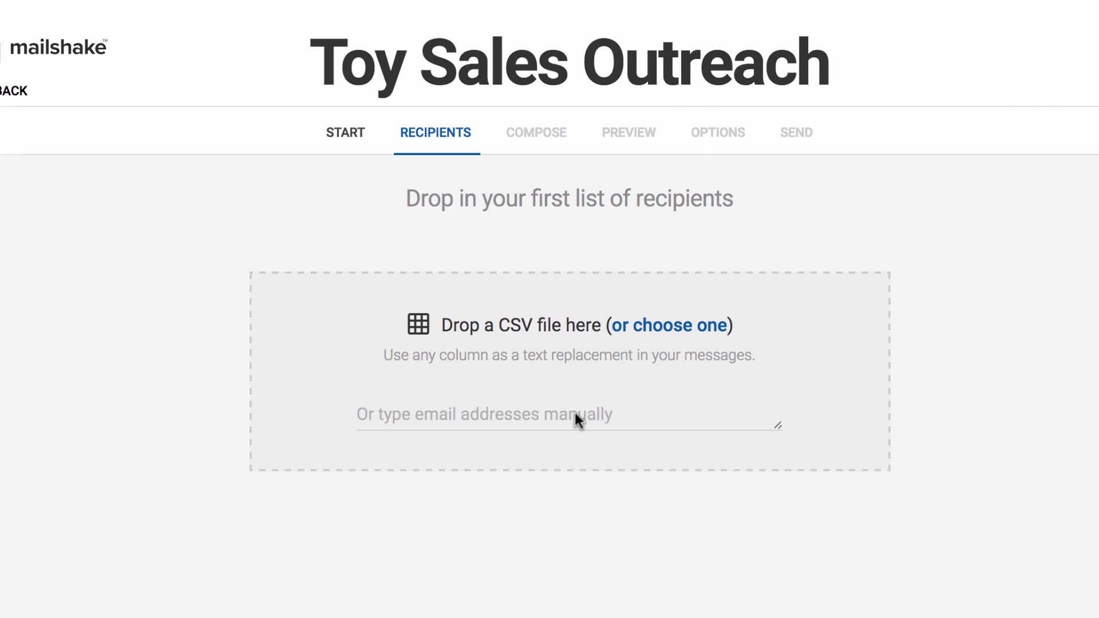
{"action": "left_click", "coordinate": [671, 325]}
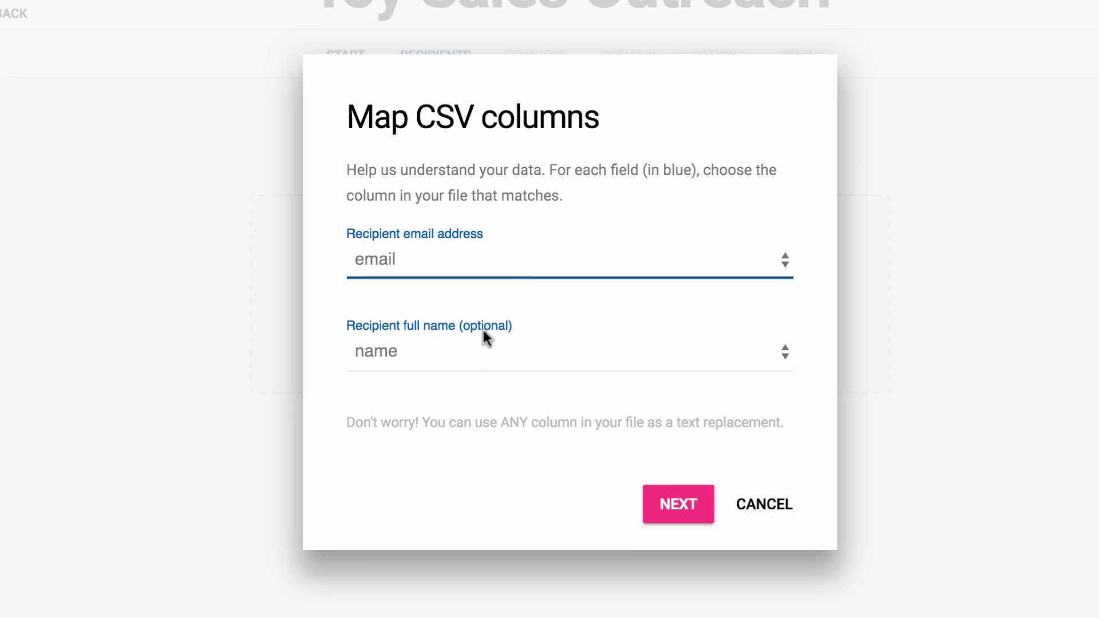
{"action": "left_click", "coordinate": [667, 504]}
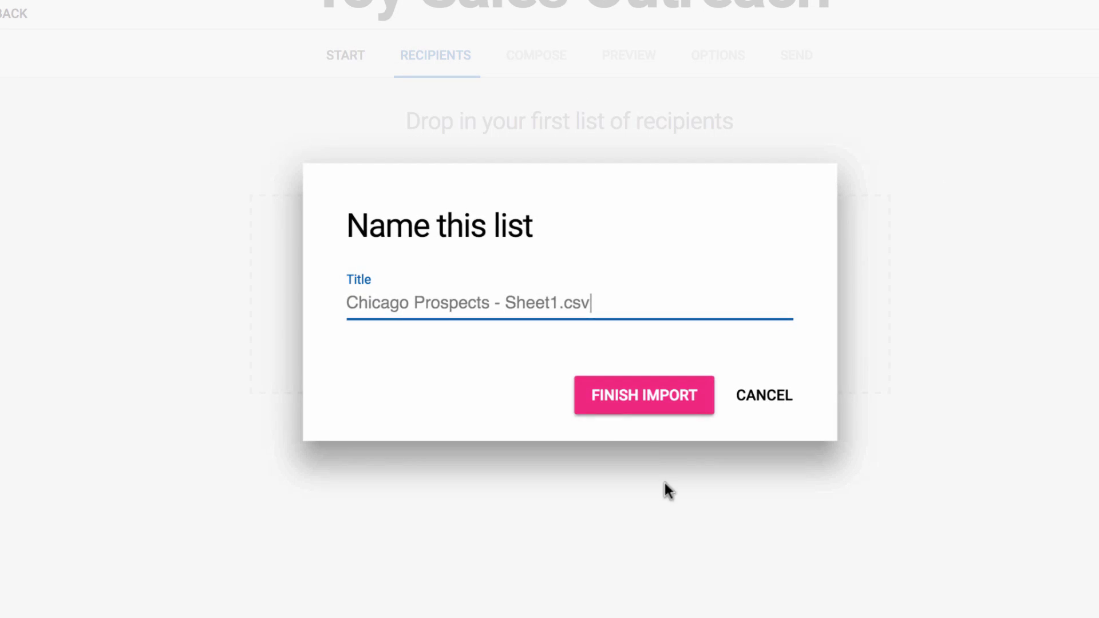
{"action": "left_click", "coordinate": [641, 395]}
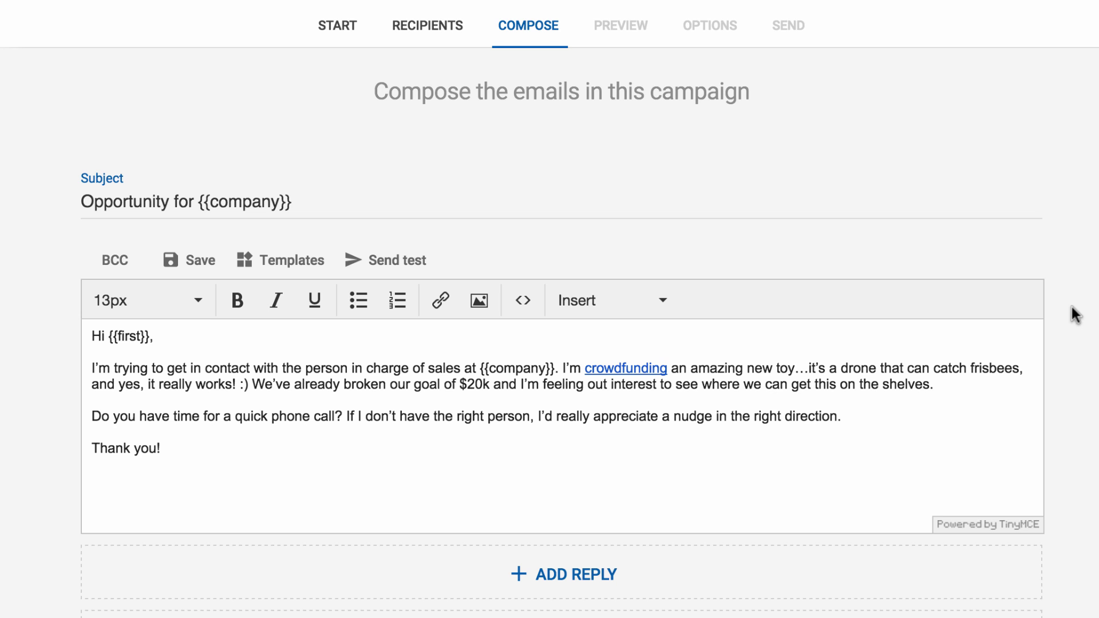
- Add a 3-day follow-up reply containing the pasted phone-call request message
{"action": "scroll", "coordinate": [1072, 309], "scroll_direction": "down", "scroll_amount": 7}
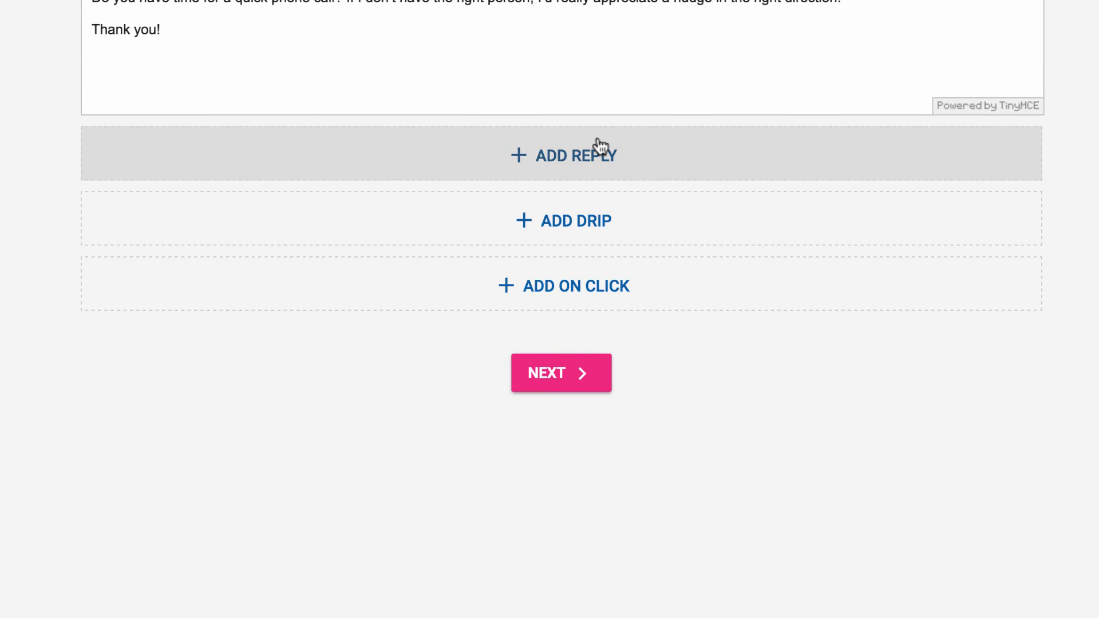
{"action": "left_click", "coordinate": [606, 148]}
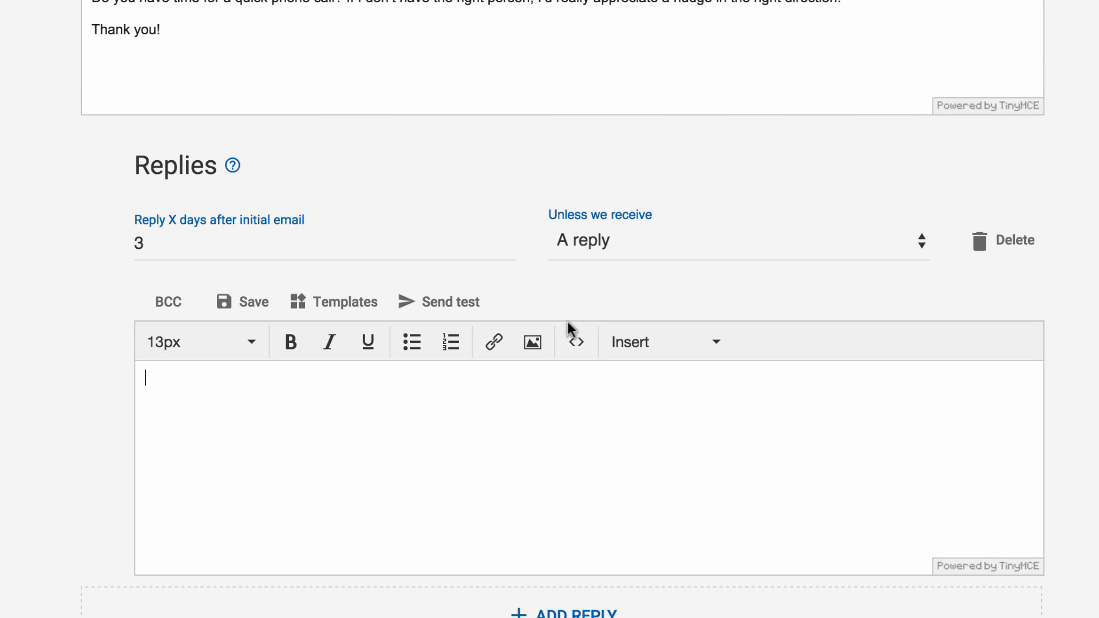
{"action": "left_click", "coordinate": [479, 414]}
{"action": "type", "text": "Hi again, I wanted to check to see if you might have 15 minutes next week for a phone call? Thank you!"}
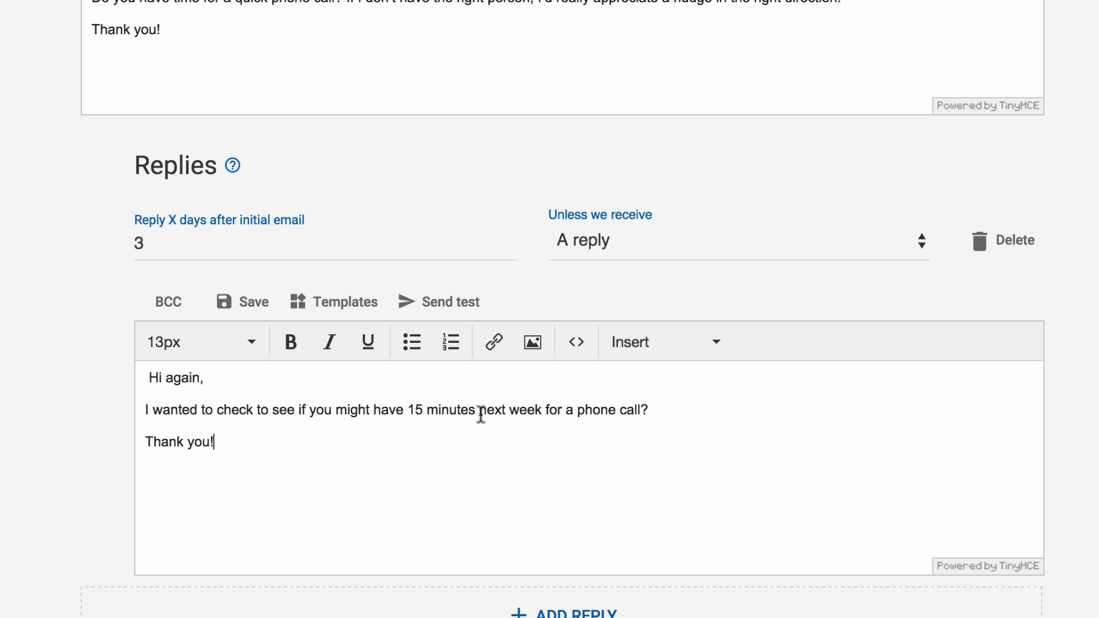
- Add a second follow-up reply sent 4 days later with the pasted final check-in message
{"action": "scroll", "coordinate": [481, 413], "scroll_direction": "down", "scroll_amount": 4}
{"action": "left_click", "coordinate": [483, 397]}
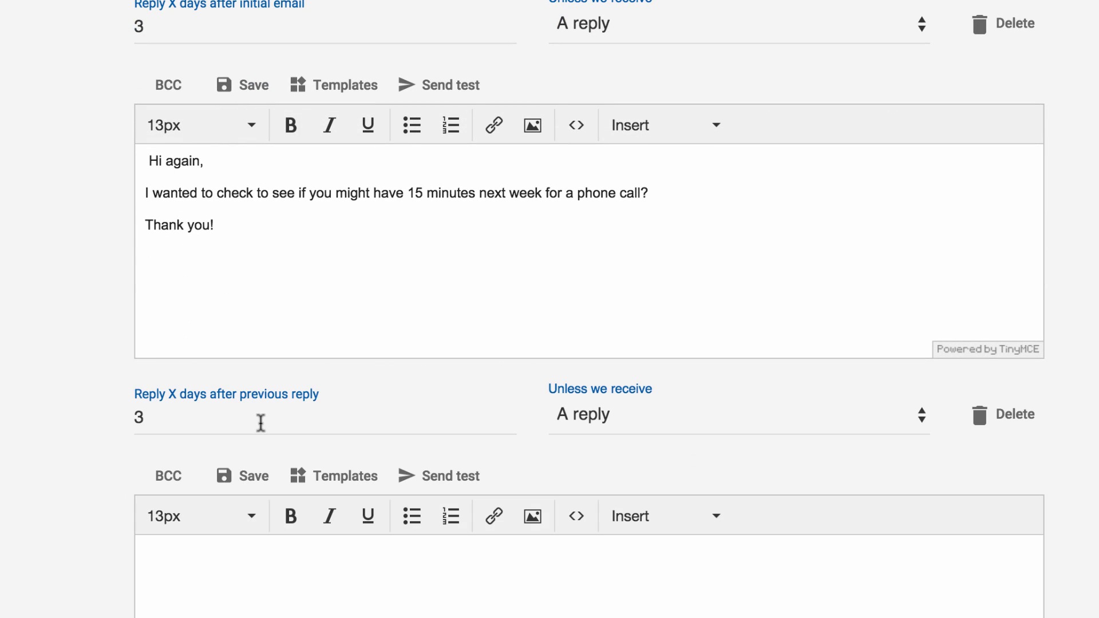
{"action": "double_click", "coordinate": [261, 421]}
{"action": "type", "text": "4"}
{"action": "scroll", "coordinate": [555, 384], "scroll_direction": "down", "scroll_amount": 4}
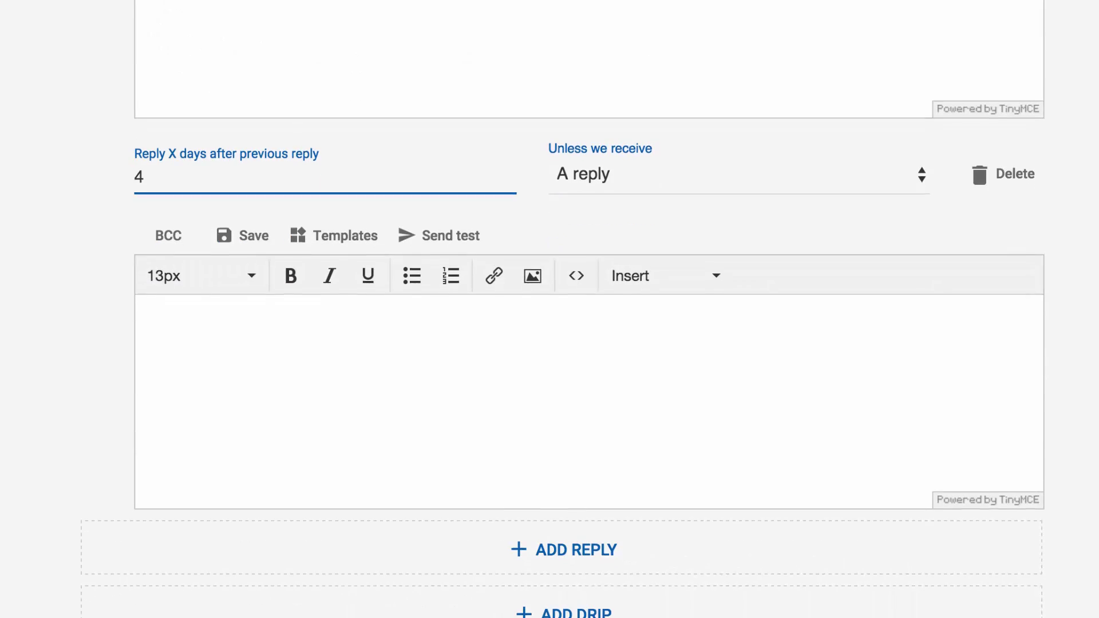
{"action": "left_click", "coordinate": [555, 385]}
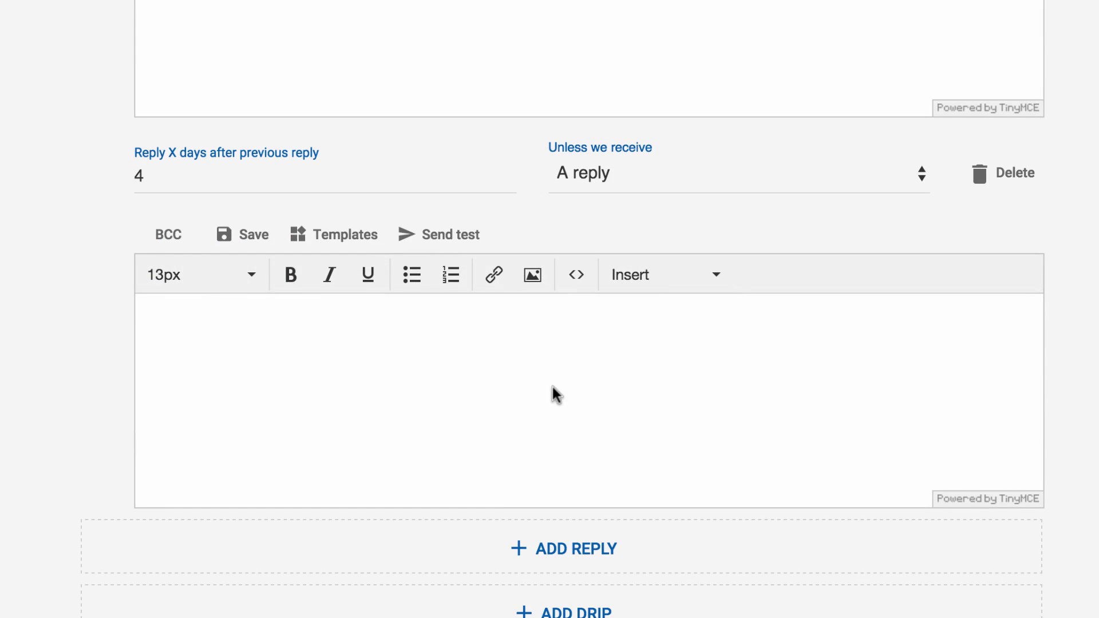
{"action": "type", "text": "Just checking in one last time in case this fell through the cracks. If I don’t hear from you I’ll assume you aren’t interested. Have a great day!"}
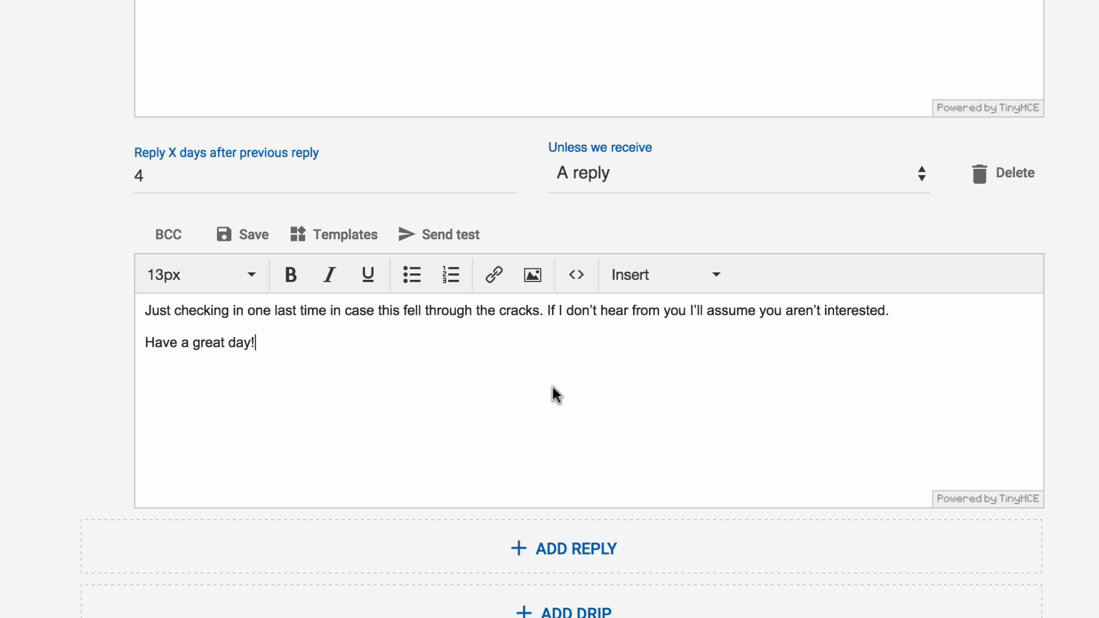
{"action": "scroll", "coordinate": [614, 363], "scroll_direction": "down", "scroll_amount": 7}
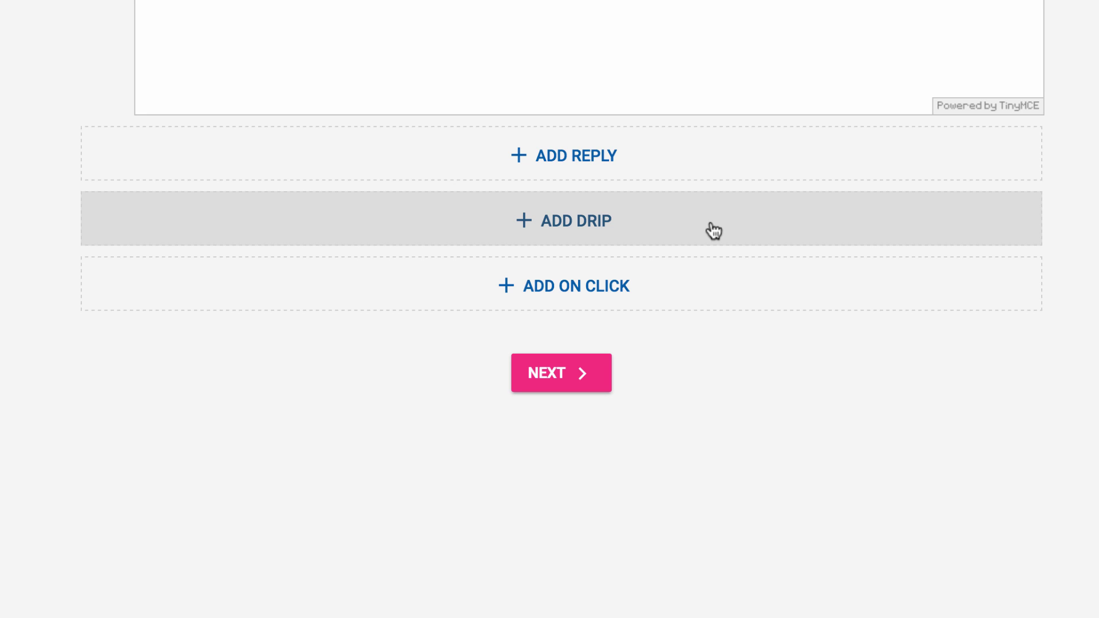
{"action": "left_click", "coordinate": [642, 290]}
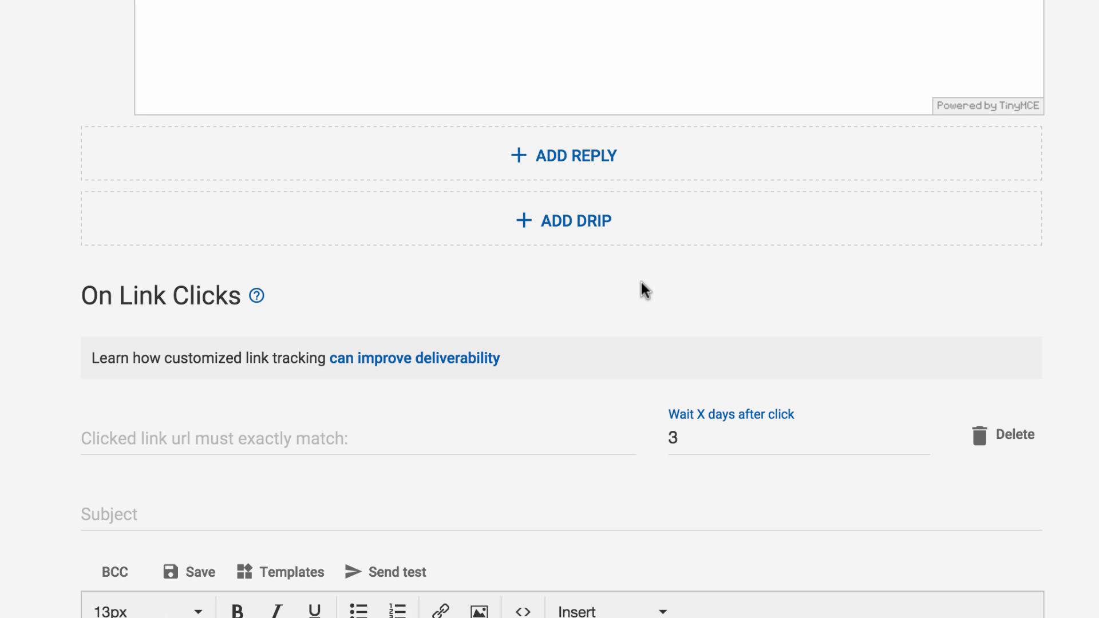
{"action": "scroll", "coordinate": [641, 282], "scroll_direction": "down", "scroll_amount": 6}
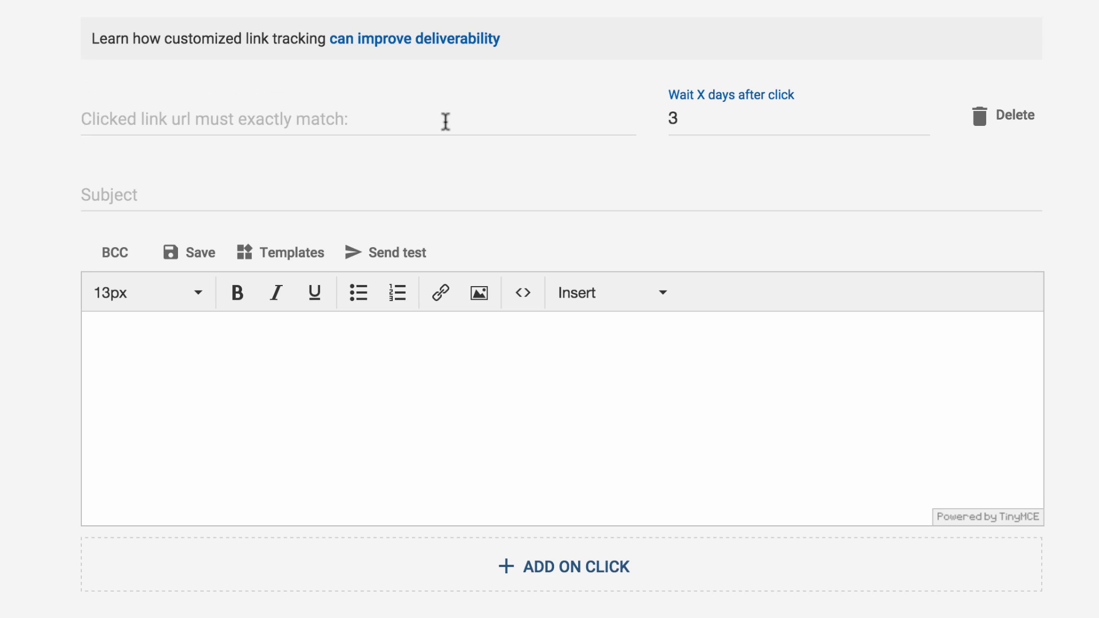
{"action": "left_click", "coordinate": [445, 90]}
{"action": "type", "text": "http://google.com"}
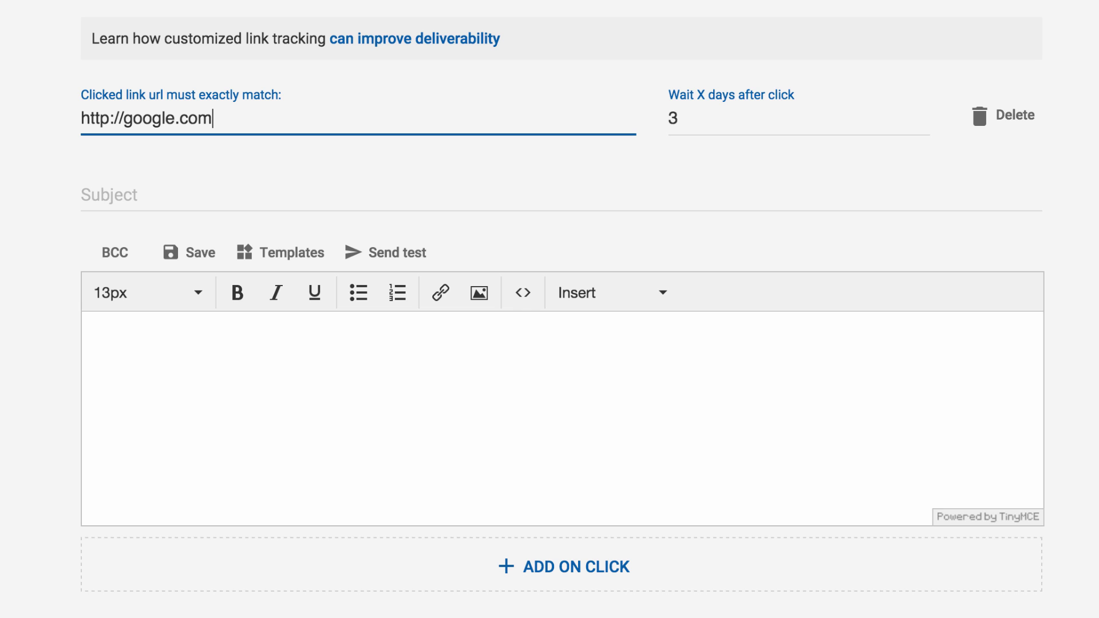
{"action": "key", "text": "Tab"}
{"action": "type", "text": "1"}
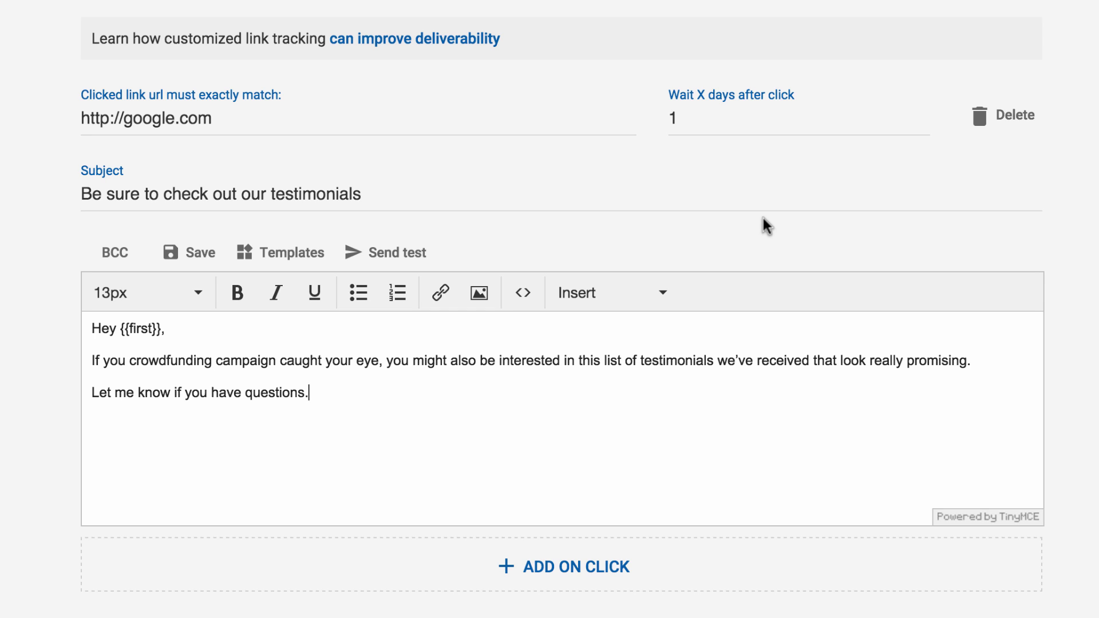
{"action": "scroll", "coordinate": [763, 223], "scroll_direction": "down", "scroll_amount": 3}
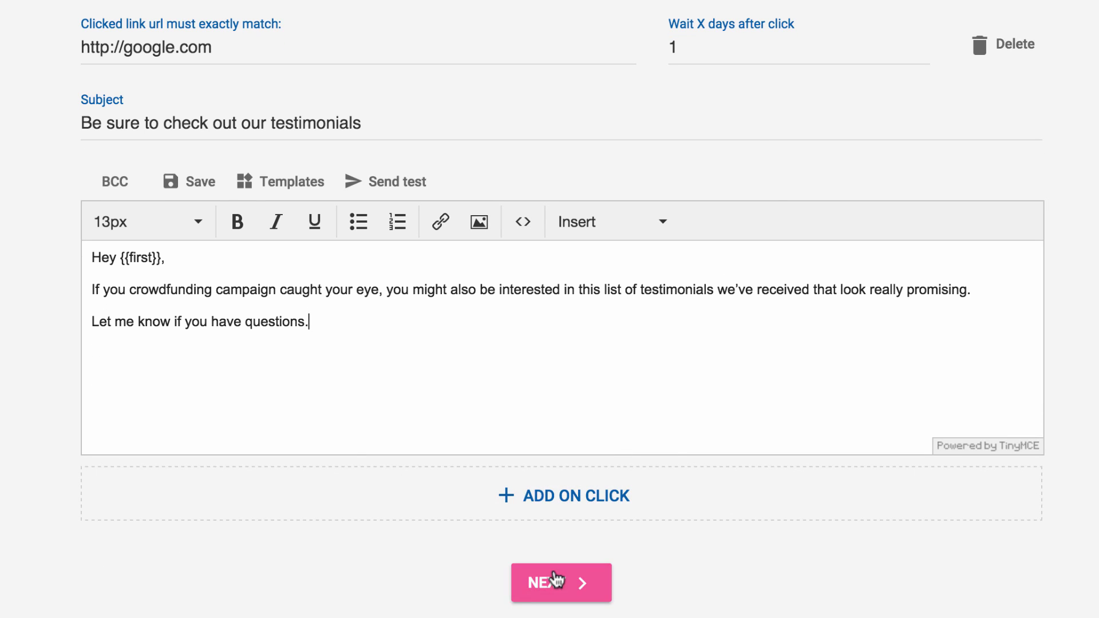
{"action": "left_click", "coordinate": [553, 583]}
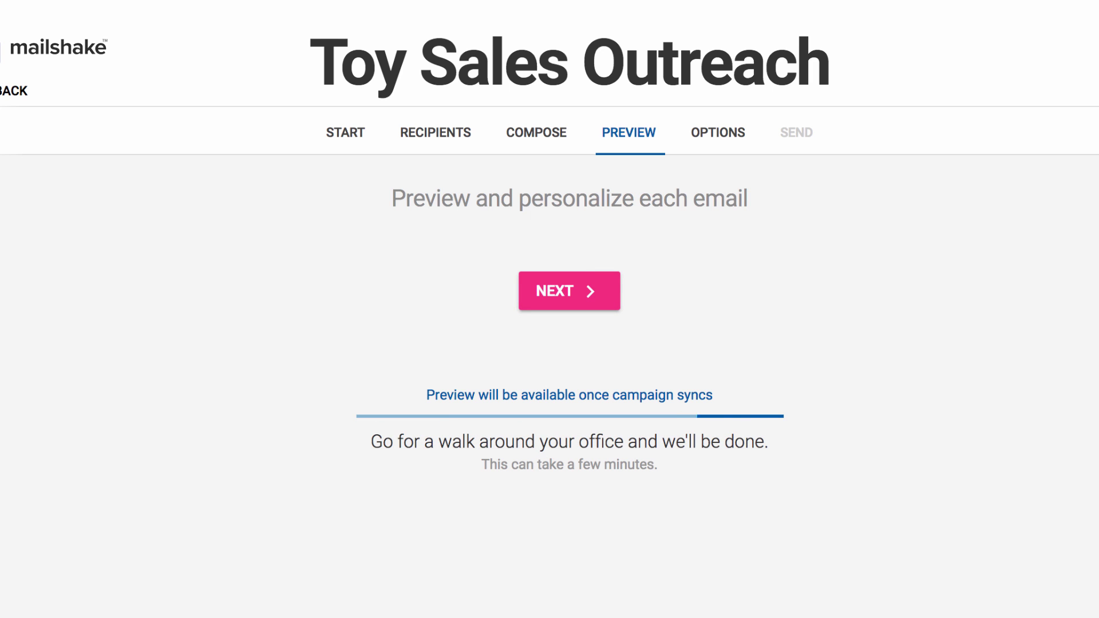
{"action": "scroll", "coordinate": [817, 540], "scroll_direction": "down", "scroll_amount": 5}
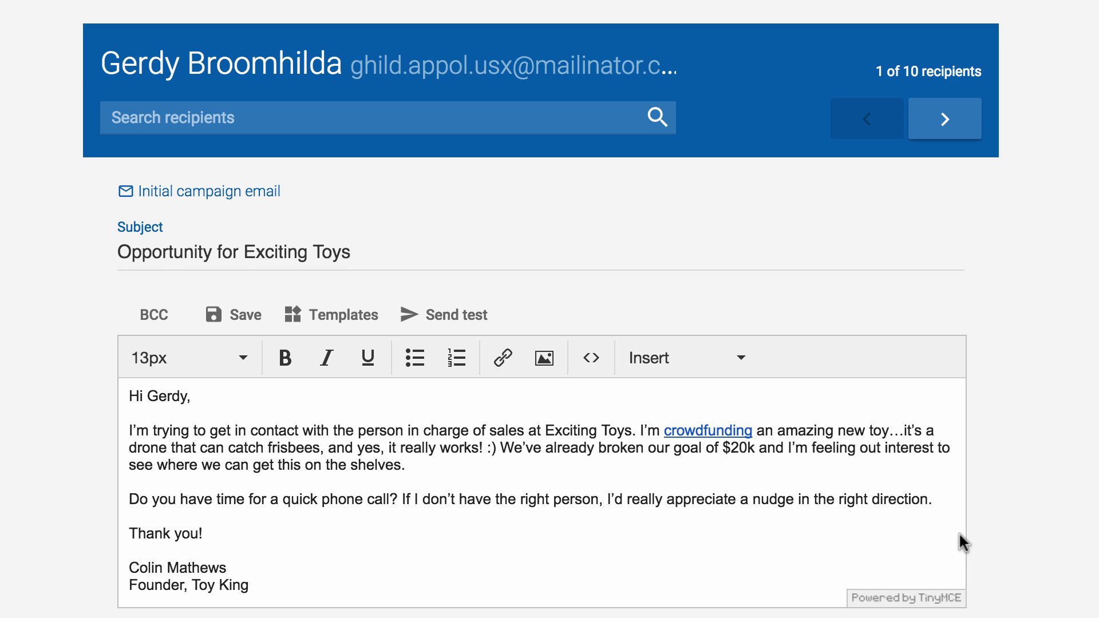
{"action": "scroll", "coordinate": [959, 534], "scroll_direction": "down", "scroll_amount": 6}
{"action": "scroll", "coordinate": [959, 533], "scroll_direction": "down", "scroll_amount": 15}
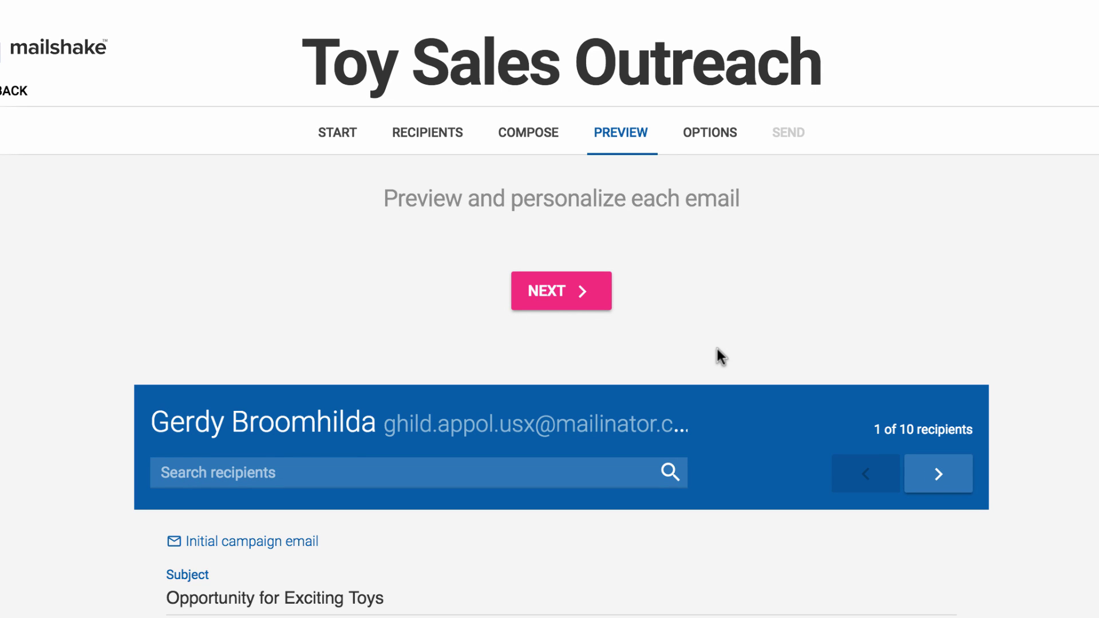
- On the Options step, tick 'I'll obey pertinent laws' and continue to the Send step
{"action": "left_click", "coordinate": [547, 284]}
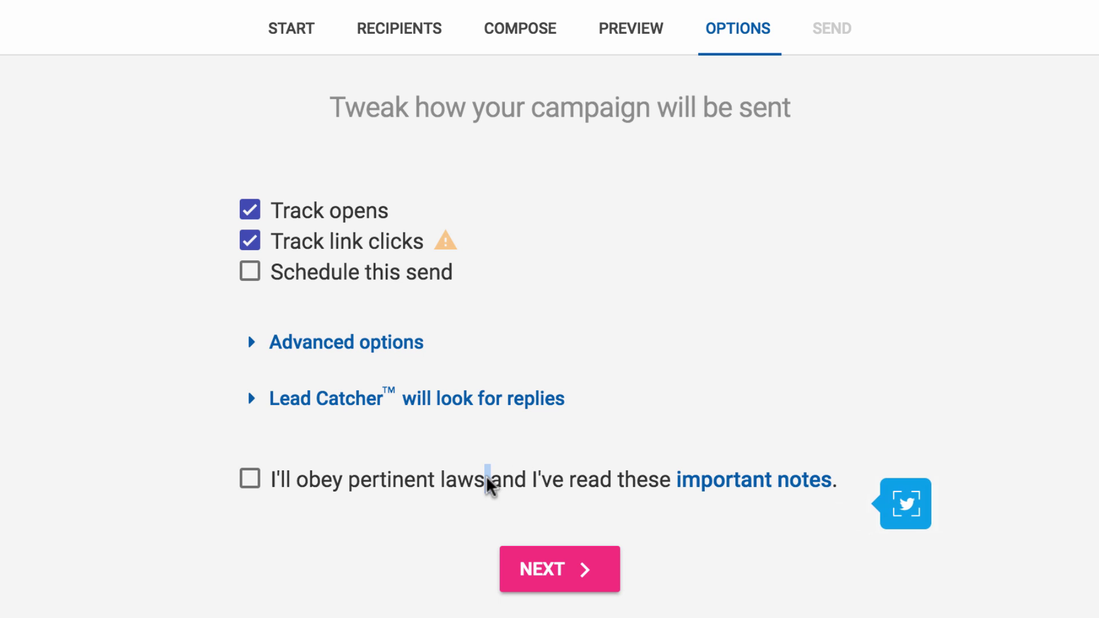
{"action": "left_click", "coordinate": [505, 467]}
{"action": "left_click", "coordinate": [533, 563]}
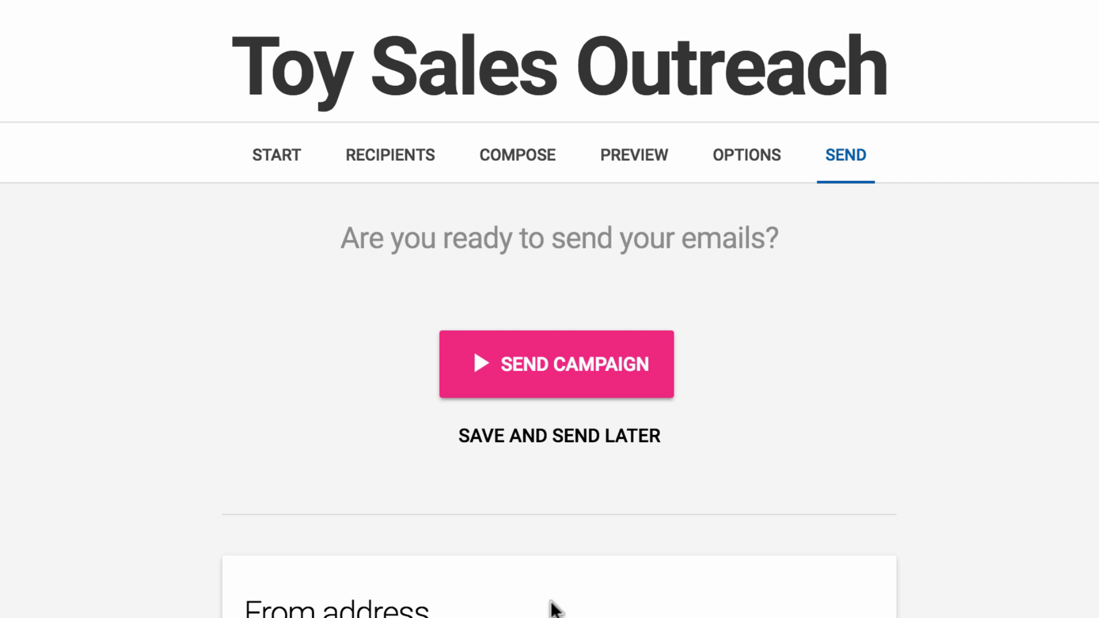
- Send the campaign, then view its full sending calendar and the mail account's sending rules
{"action": "left_click", "coordinate": [542, 363]}
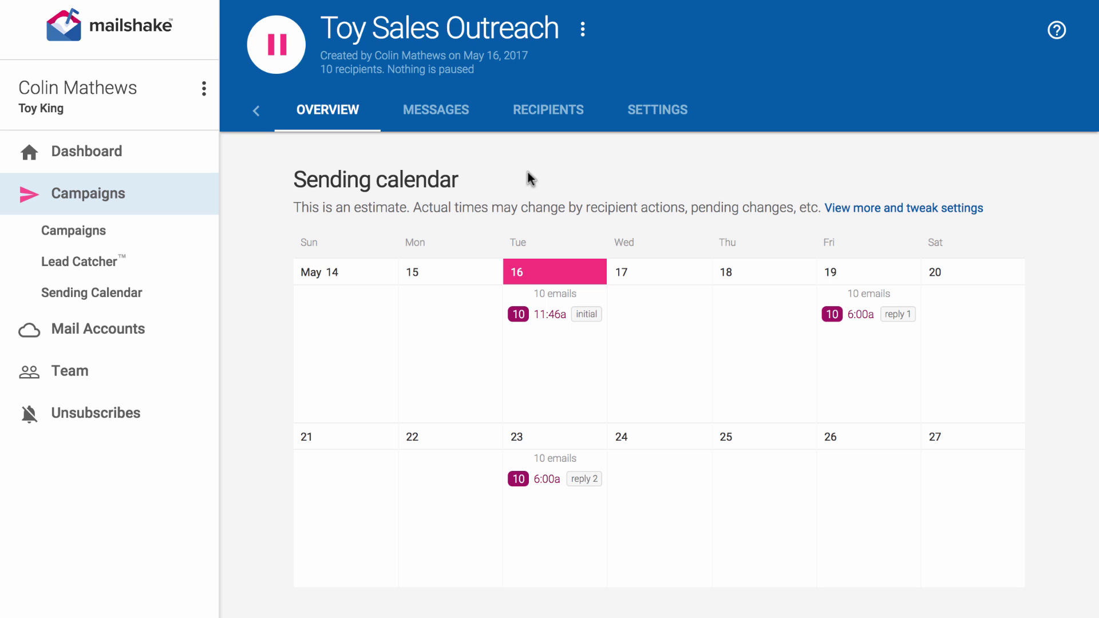
{"action": "left_click", "coordinate": [864, 207]}
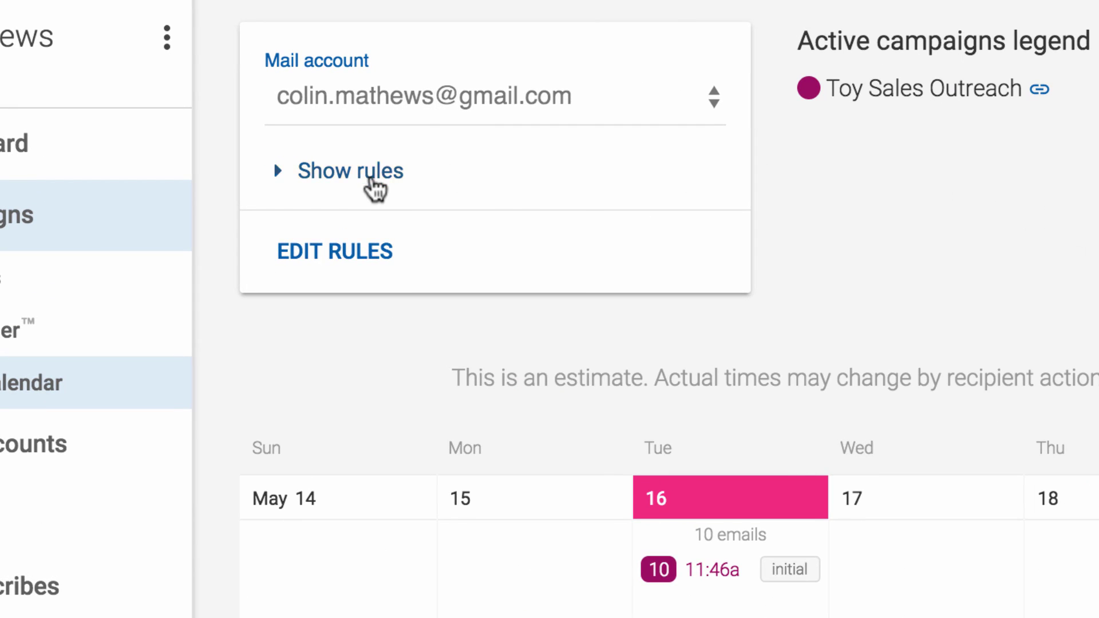
{"action": "left_click", "coordinate": [322, 169]}
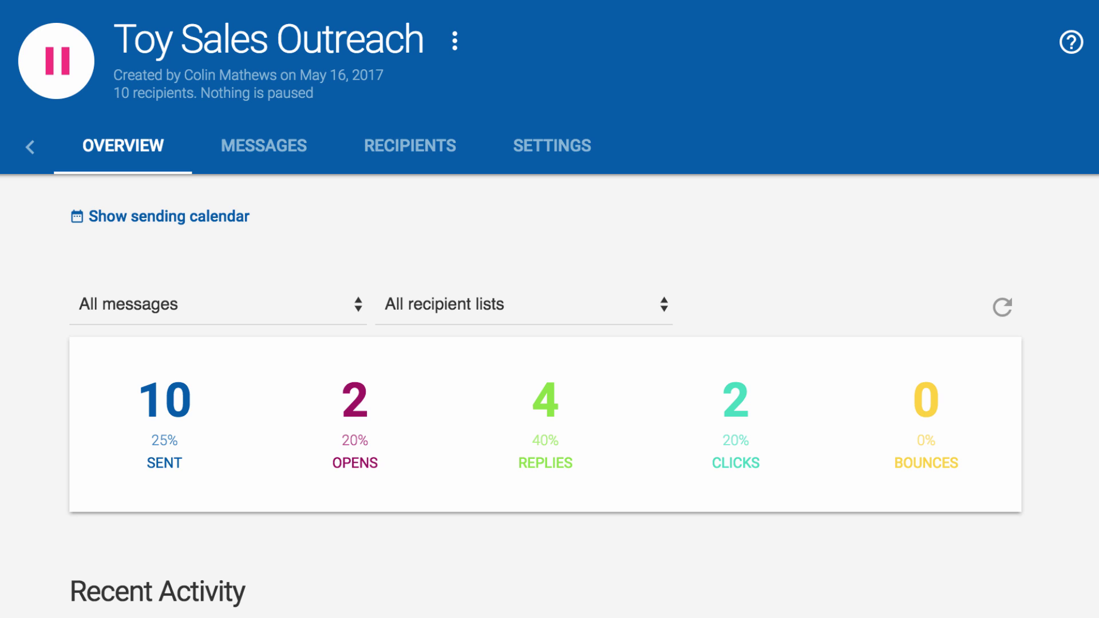
{"action": "left_click", "coordinate": [143, 224]}
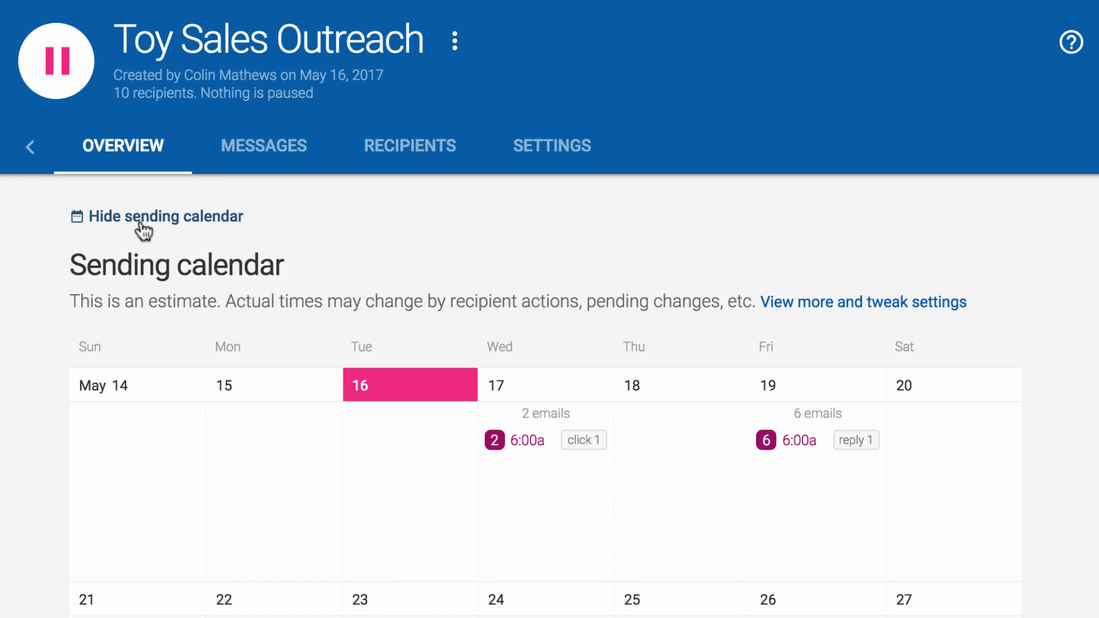
{"action": "left_click", "coordinate": [142, 225]}
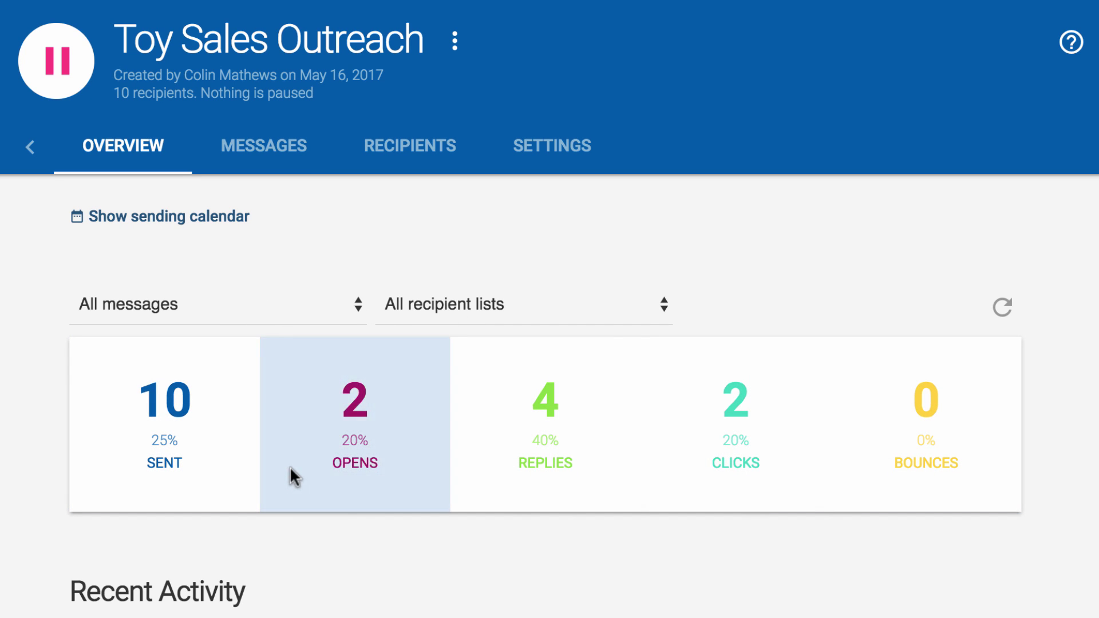
{"action": "scroll", "coordinate": [289, 474], "scroll_direction": "down", "scroll_amount": 7}
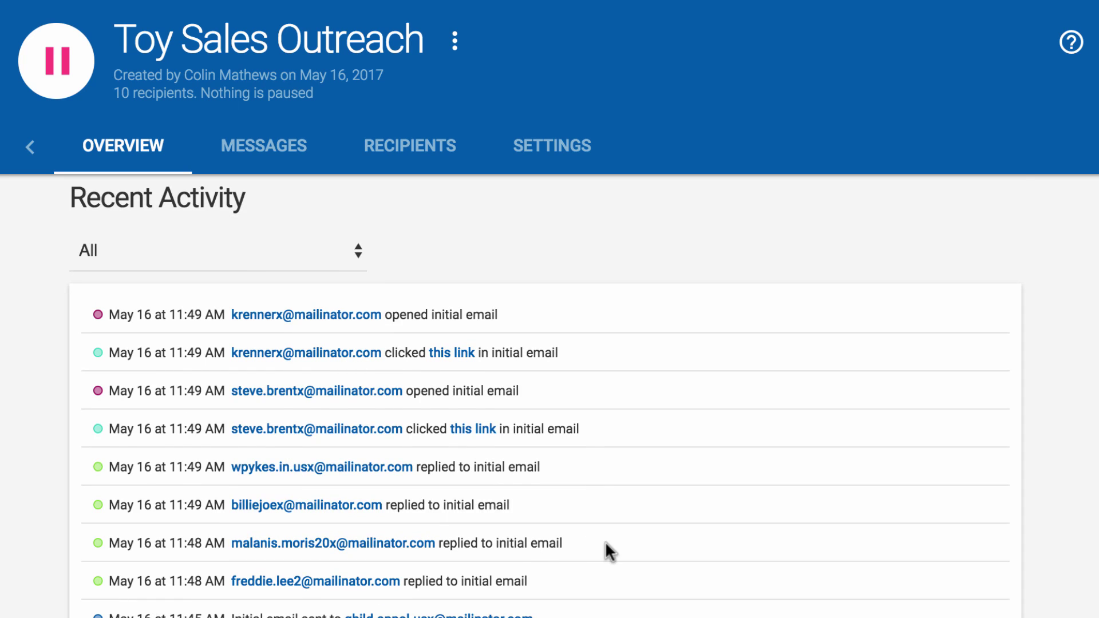
{"action": "scroll", "coordinate": [605, 541], "scroll_direction": "down", "scroll_amount": 8}
{"action": "scroll", "coordinate": [606, 541], "scroll_direction": "down", "scroll_amount": 2}
{"action": "scroll", "coordinate": [606, 541], "scroll_direction": "up", "scroll_amount": 12}
{"action": "scroll", "coordinate": [606, 541], "scroll_direction": "up", "scroll_amount": 3}
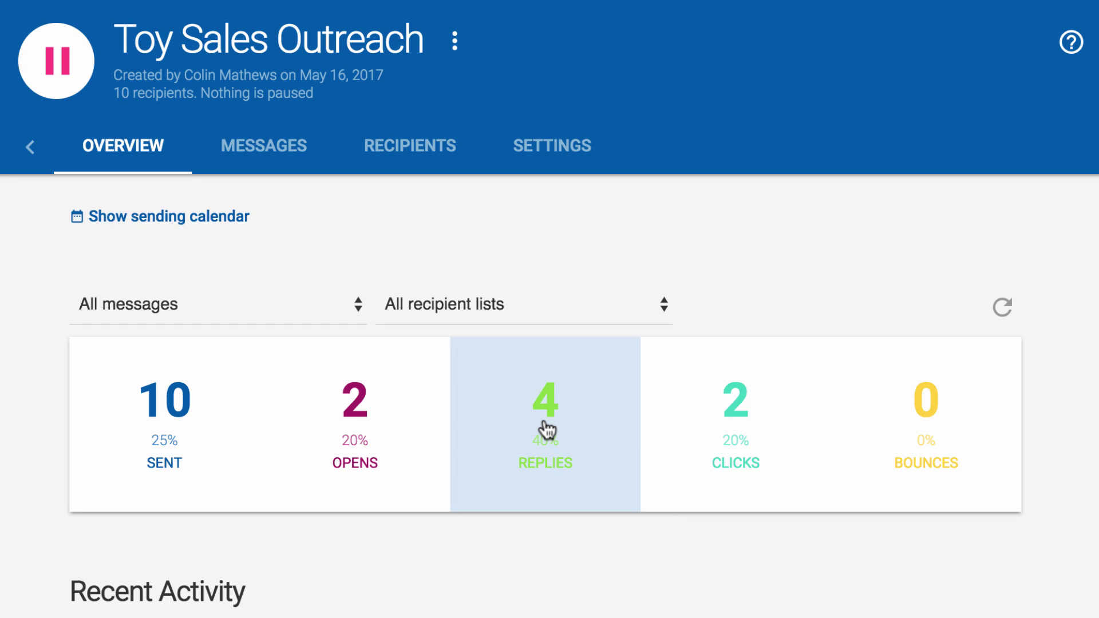
- Reply to the Future Toys lead with a phone number for tomorrow's call, then close the lead
{"action": "left_click", "coordinate": [544, 424]}
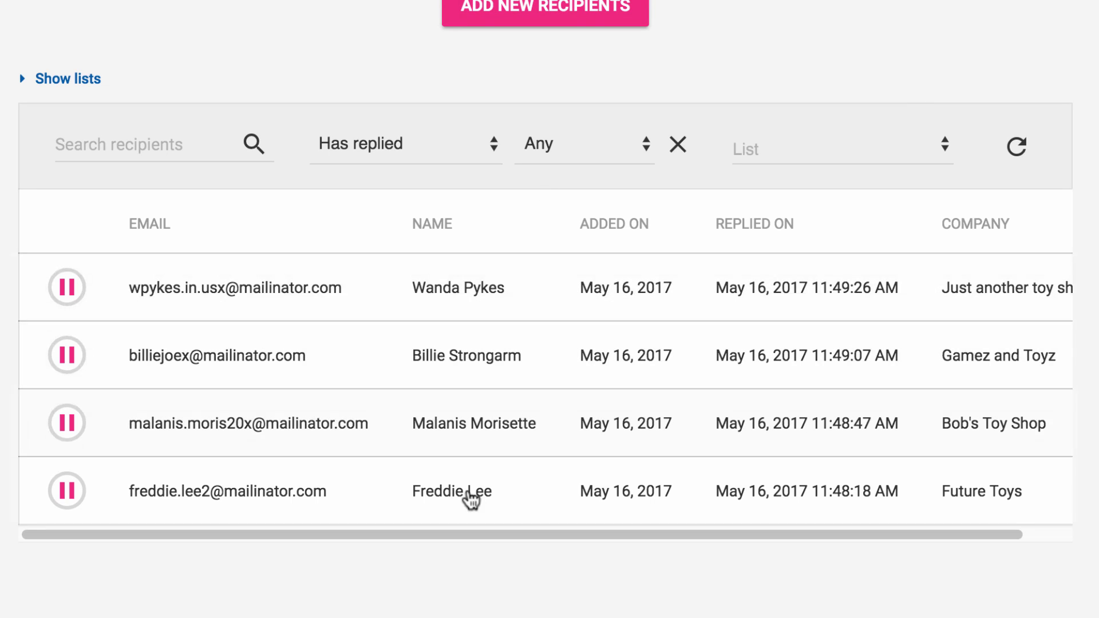
{"action": "left_click", "coordinate": [312, 516]}
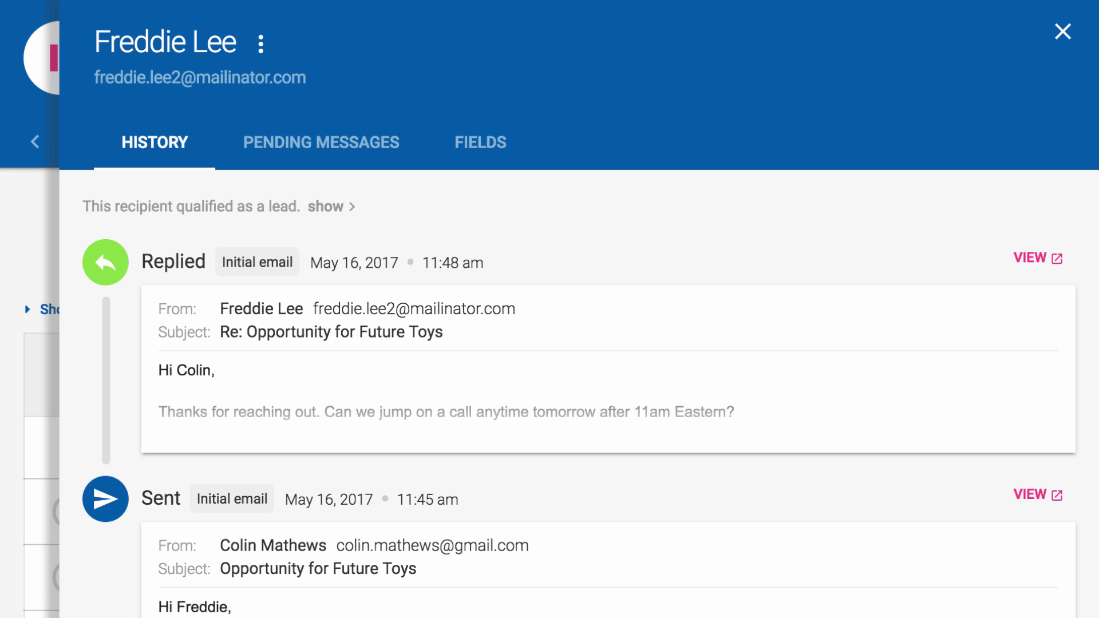
{"action": "left_click", "coordinate": [328, 212]}
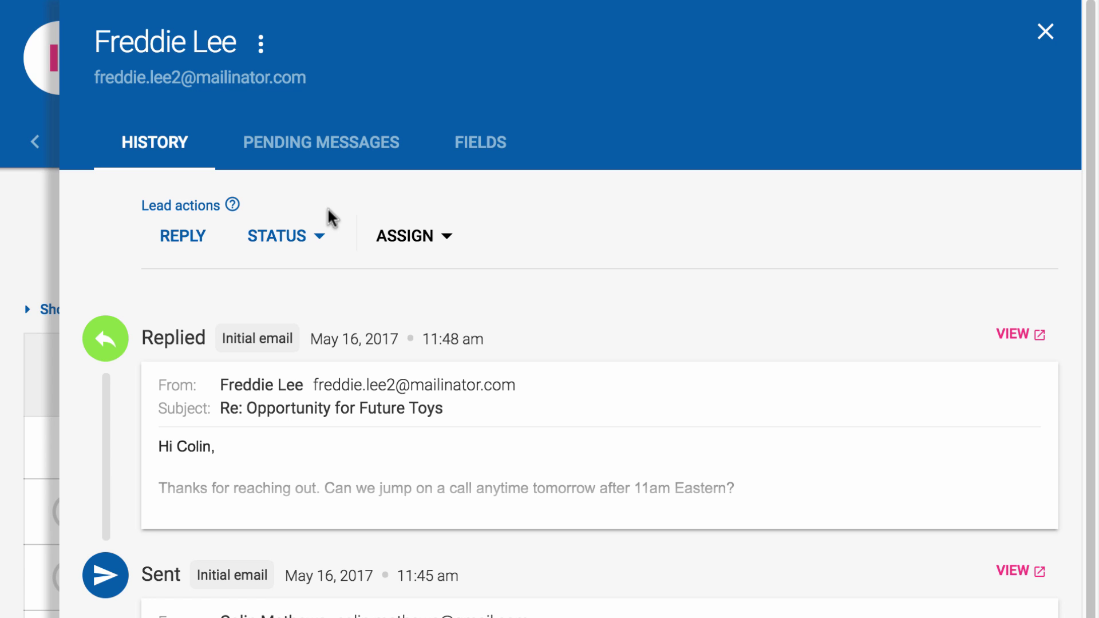
{"action": "left_click", "coordinate": [189, 240]}
{"action": "type", "text": "Sure that sounds great! My number is 317-555-1212. I'll"}
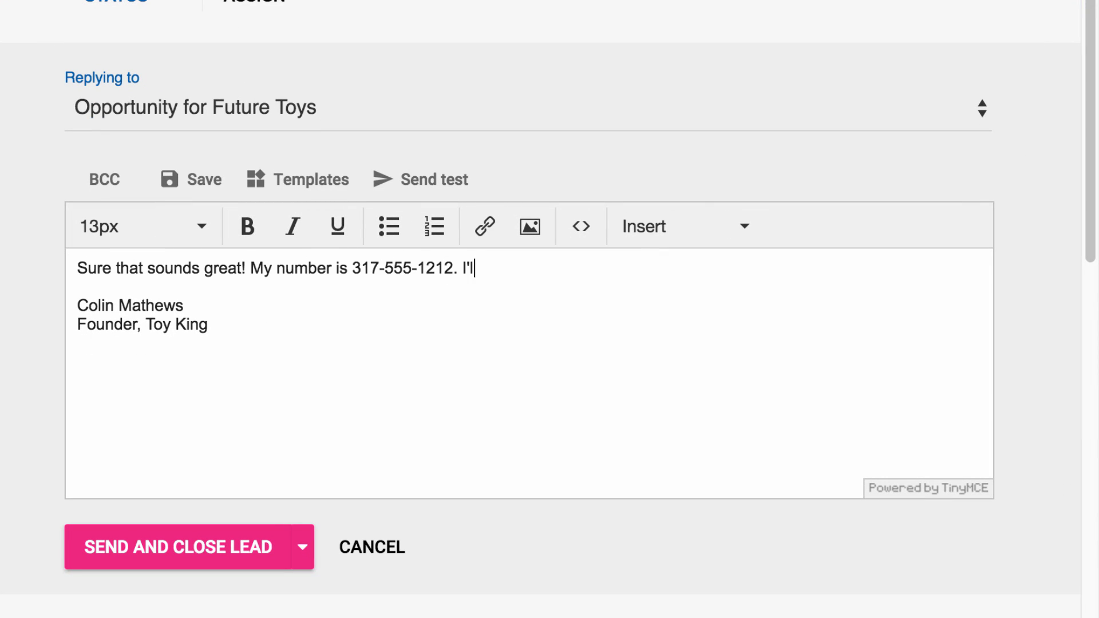
{"action": "type", "text": " look forward to your call tomor"}
{"action": "key", "text": "BackSpace"}
{"action": "key", "text": "BackSpace"}
{"action": "key", "text": "BackSpace"}
{"action": "key", "text": "BackSpace"}
{"action": "key", "text": "BackSpace"}
{"action": "key", "text": "BackSpace"}
{"action": "type", "text": "l tomorrow."}
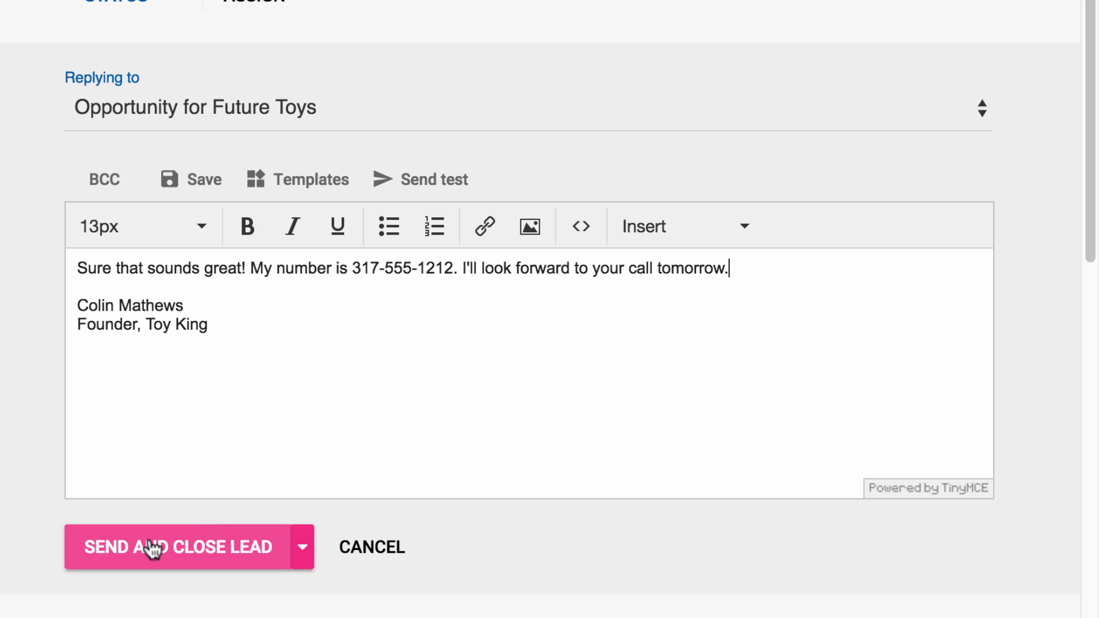
{"action": "left_click", "coordinate": [151, 549]}
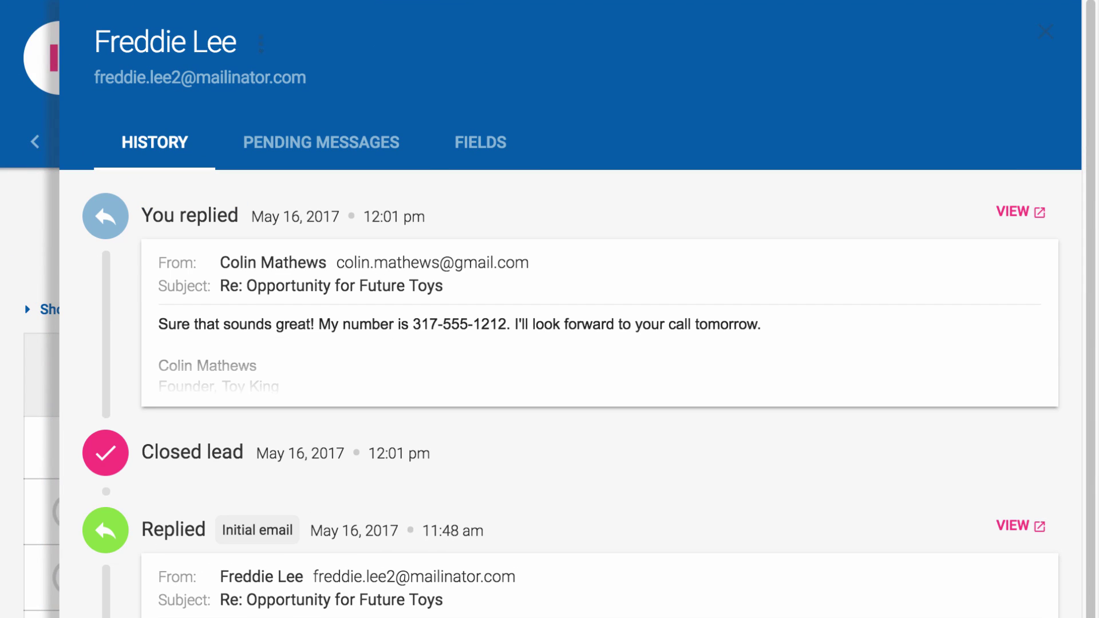
- Show the recipient's pending messages and open the Editing Messages page
{"action": "left_click", "coordinate": [329, 156]}
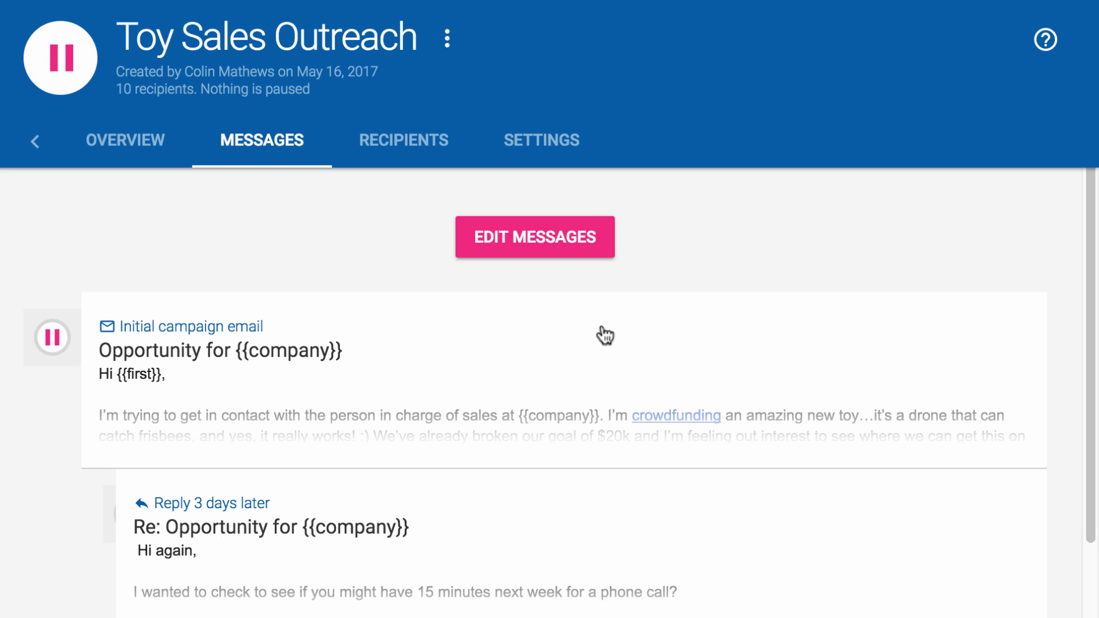
{"action": "left_click", "coordinate": [544, 242]}
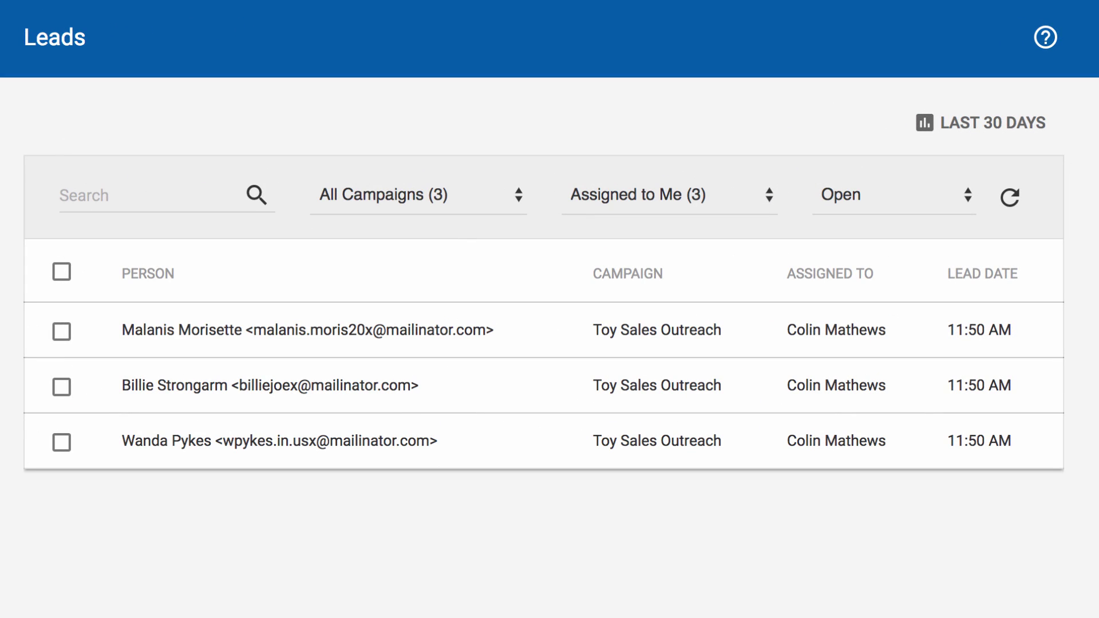
- Mark the Bob's Toy Shop lead as ignored and assign the Gamez and Toyz lead to a teammate
{"action": "left_click", "coordinate": [309, 349]}
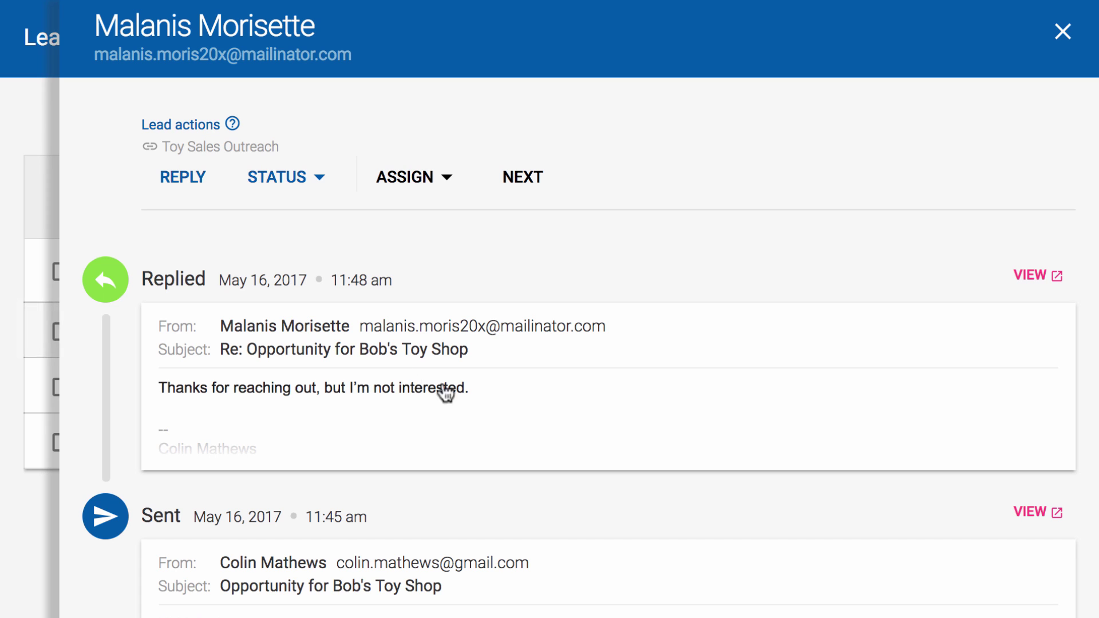
{"action": "left_click", "coordinate": [298, 182]}
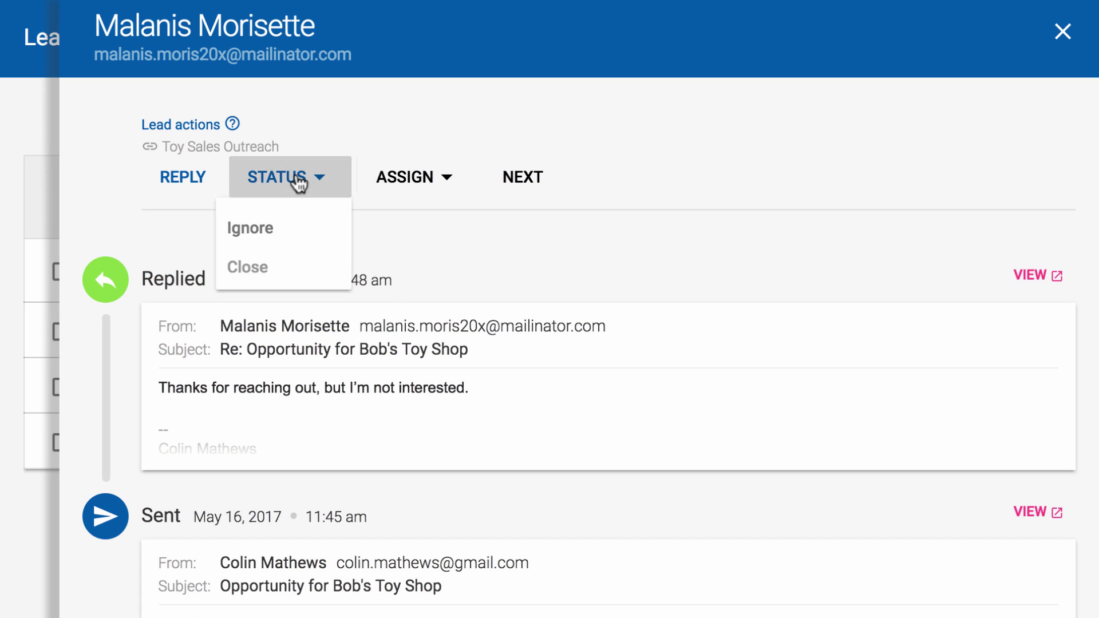
{"action": "left_click", "coordinate": [258, 227]}
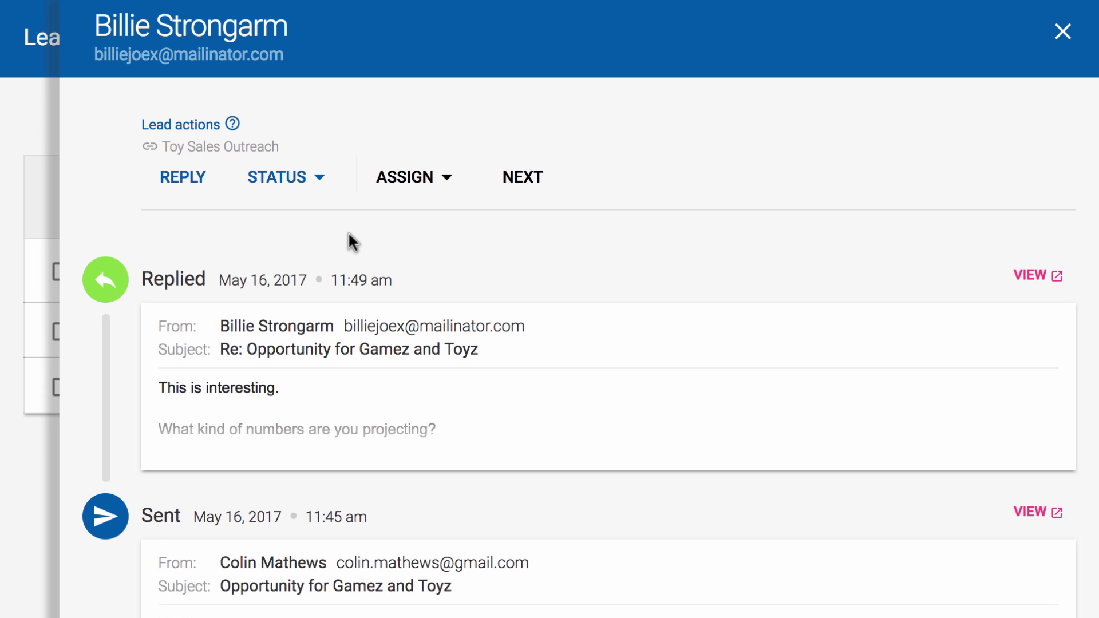
{"action": "left_click", "coordinate": [442, 195]}
{"action": "left_click", "coordinate": [429, 308]}
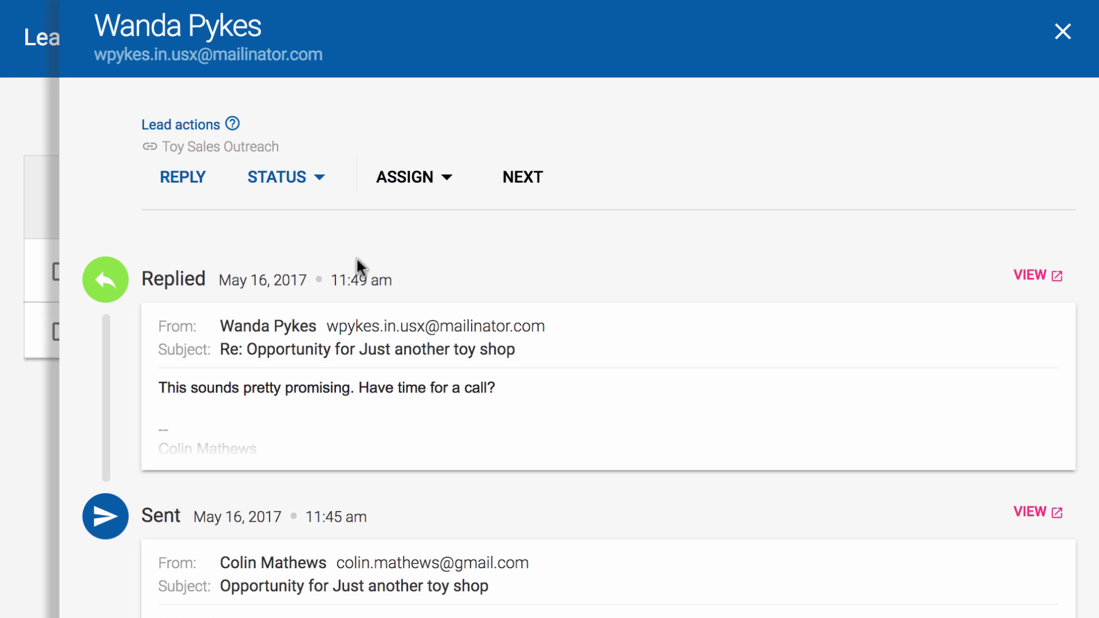
- Reply 'Sounds great, how about sometime between 2p and 4p?' to Just another toy shop and close it
{"action": "left_click", "coordinate": [171, 177]}
{"action": "type", "text": "Sounds great, how about sometime between 2p and 4p?"}
{"action": "left_click", "coordinate": [212, 529]}
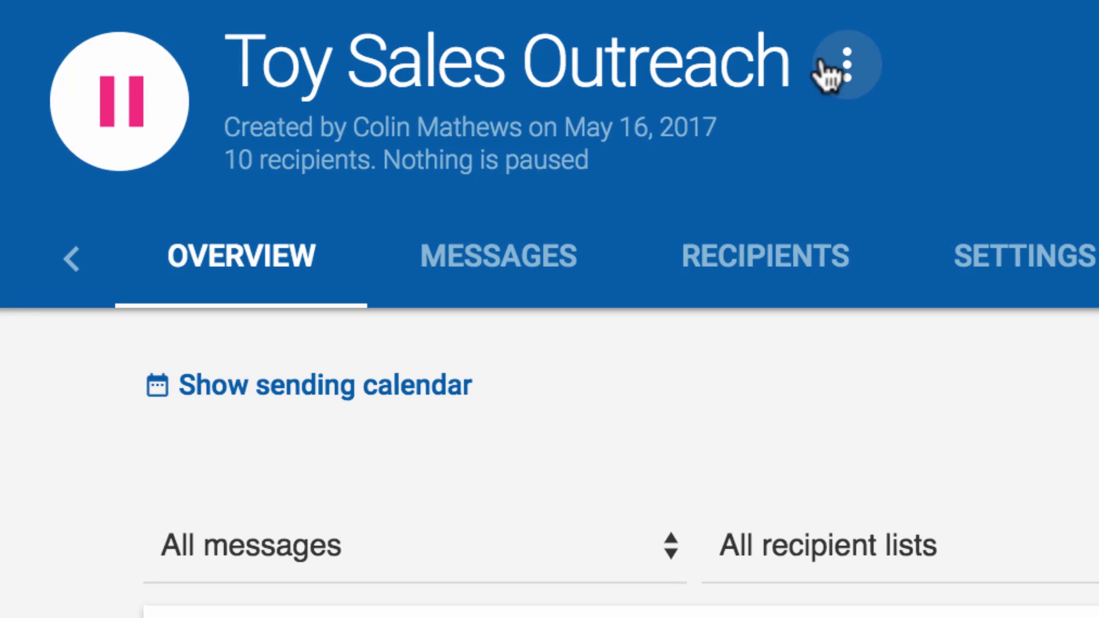
- Open the Toy Sales Outreach campaign's actions menu beside its title
{"action": "left_click", "coordinate": [440, 43]}
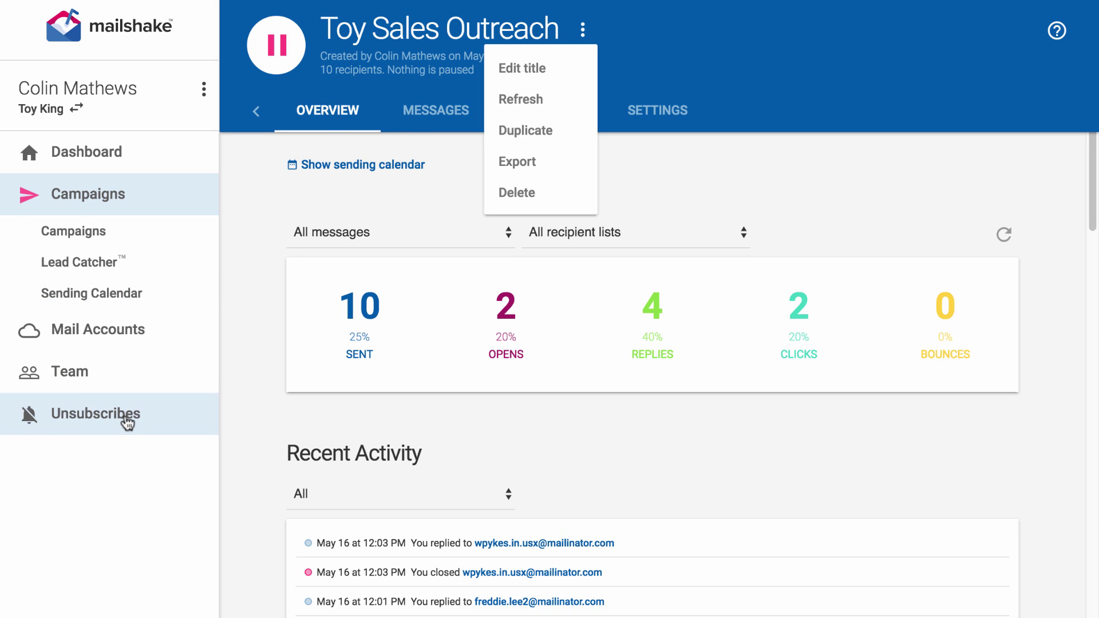
- Go to the Unsubscribes page to confirm the team has 0 unsubscribed recipients
{"action": "left_click", "coordinate": [96, 414]}
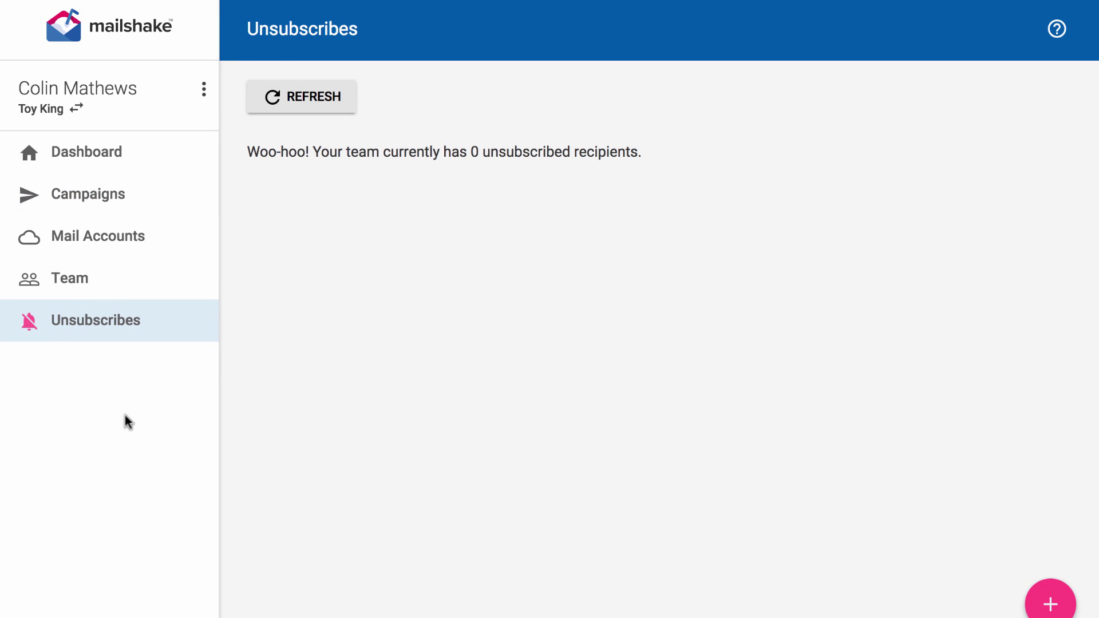